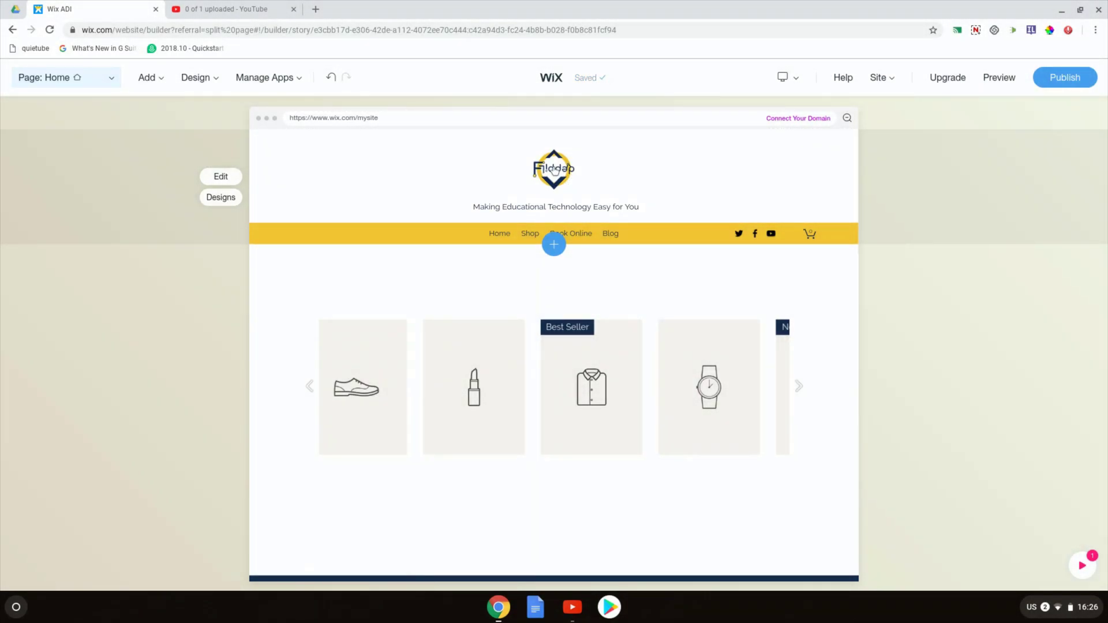
Step: Inspect the header logo's media settings in the editor, then close them
click(554, 170)
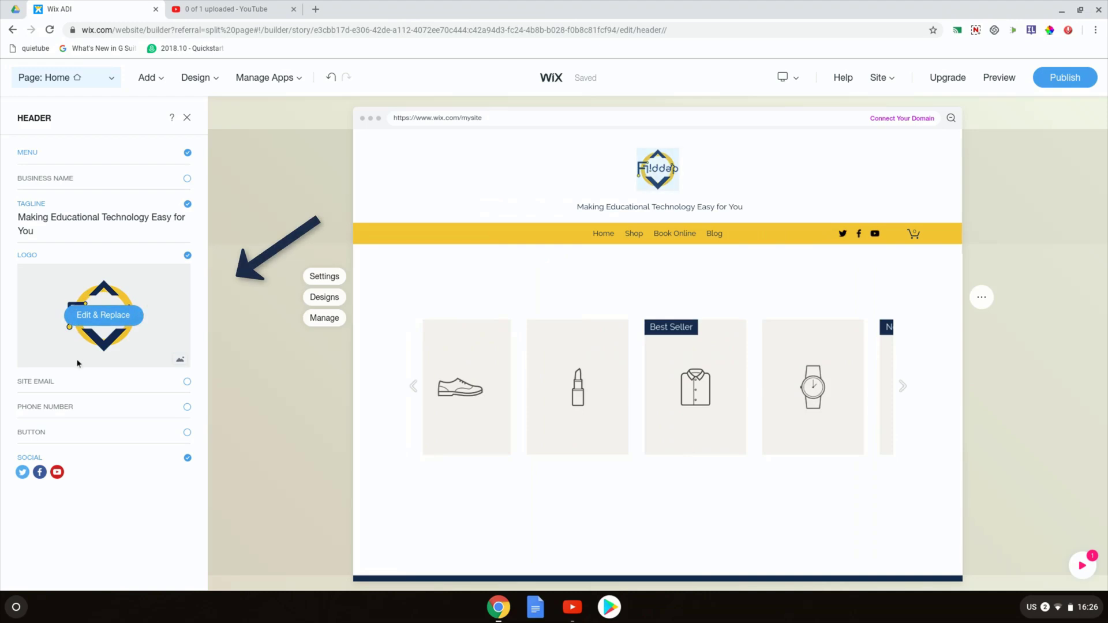
click(112, 320)
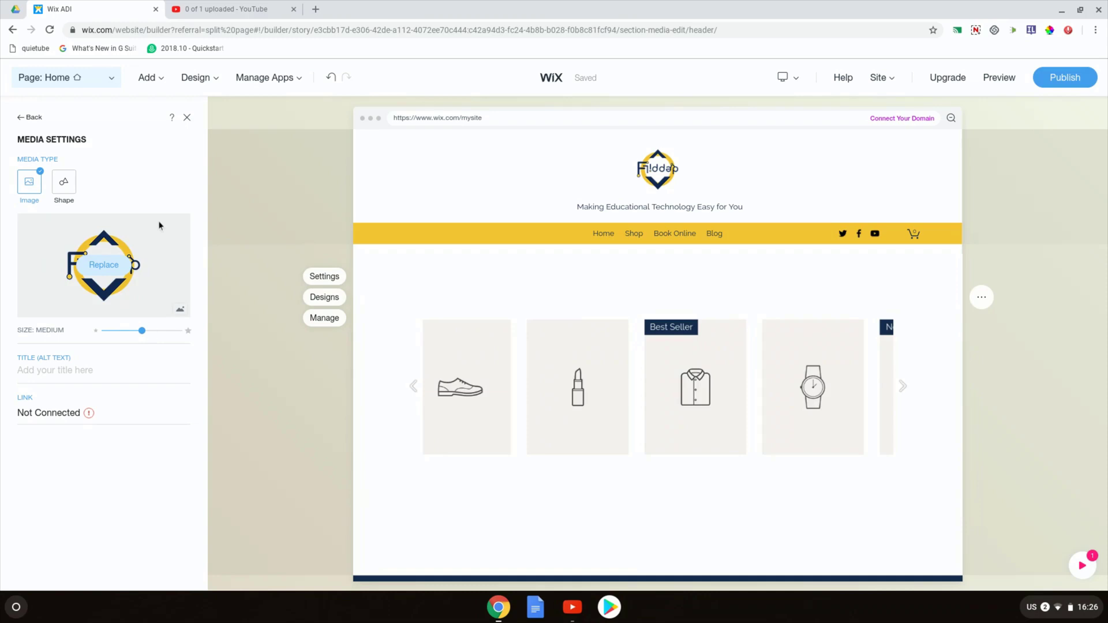
click(187, 118)
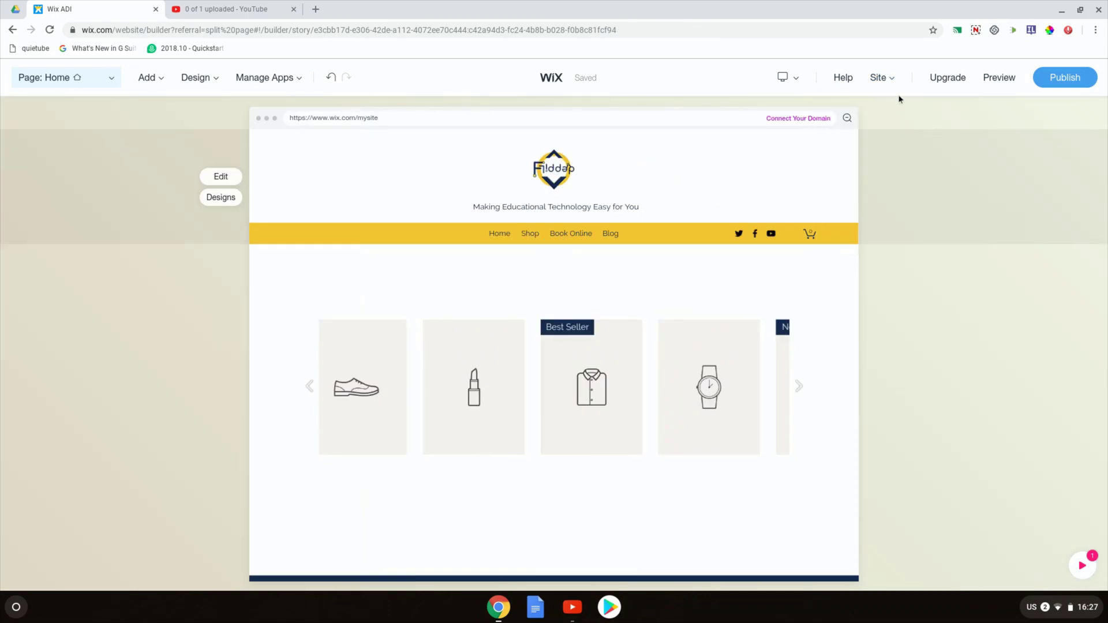
Step: Go to General Info in Site Settings and scroll to Basic Info with the EduFlip.net logo
mouse_move(878, 79)
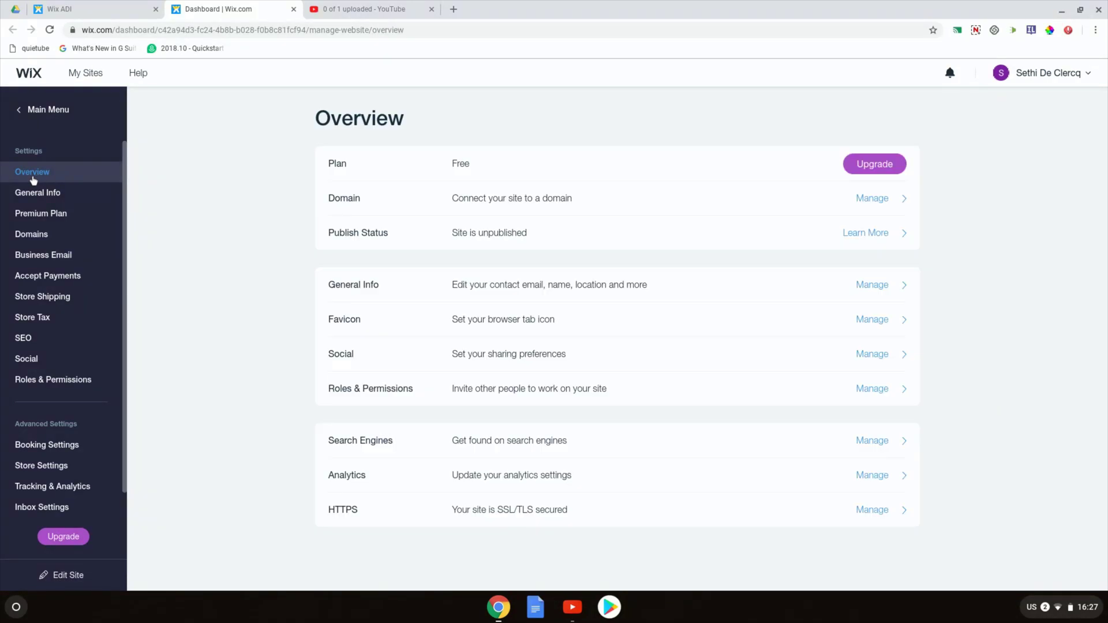
click(59, 201)
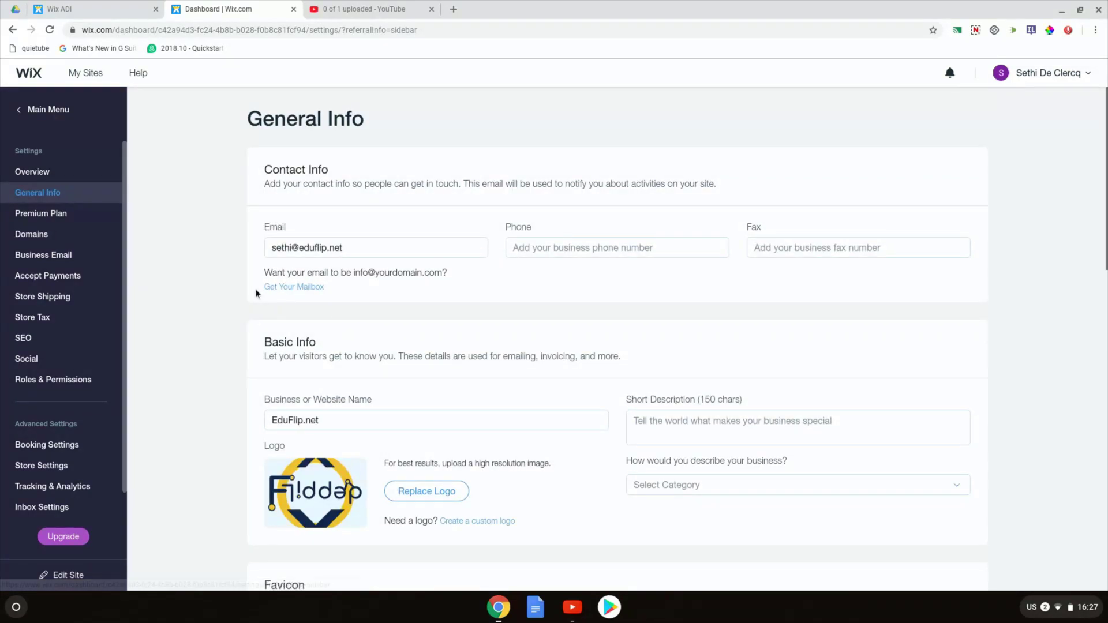
scroll(254, 277, down, 3)
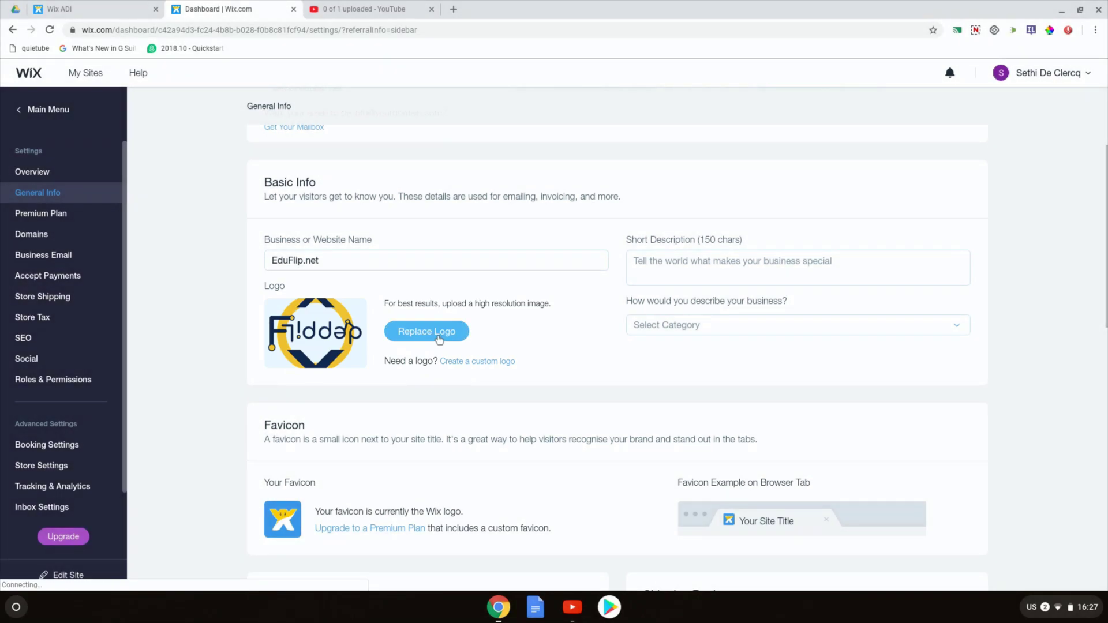
click(439, 340)
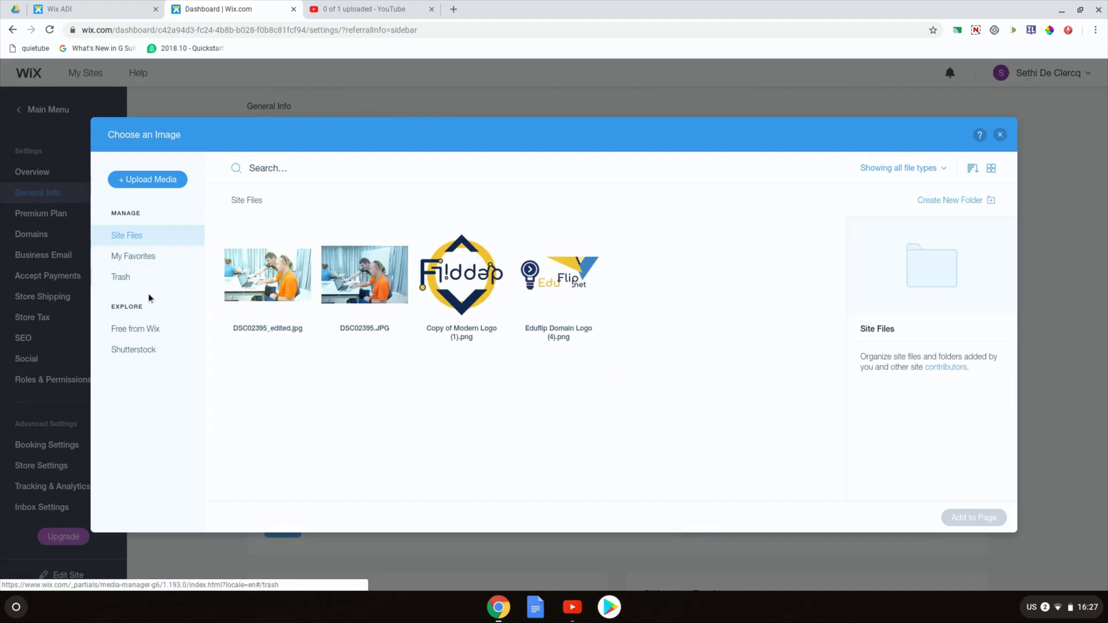
click(135, 328)
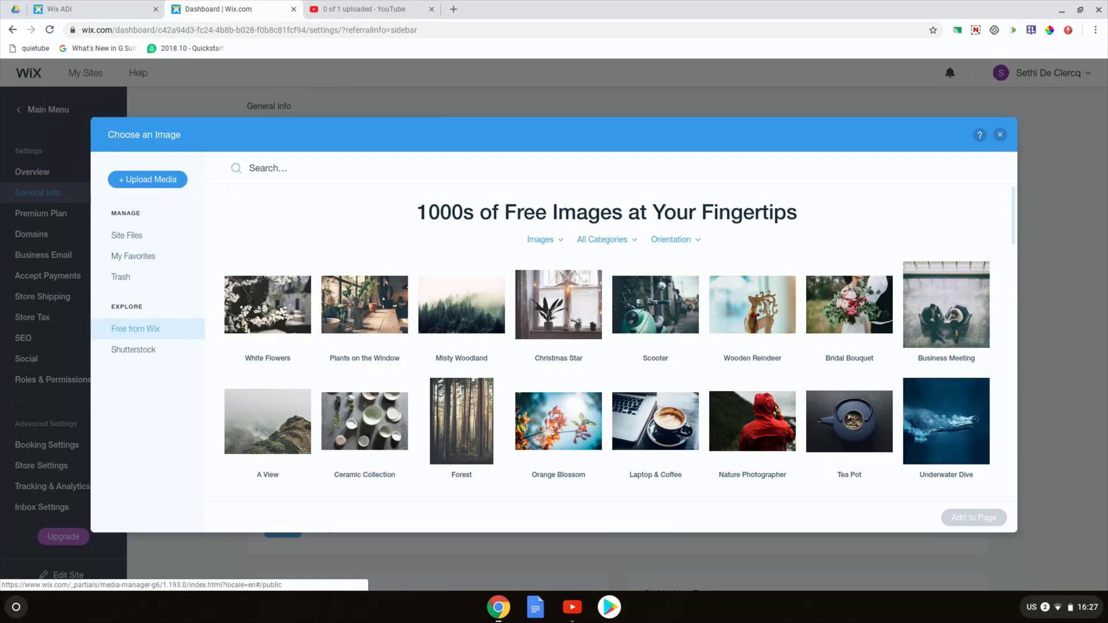
click(149, 357)
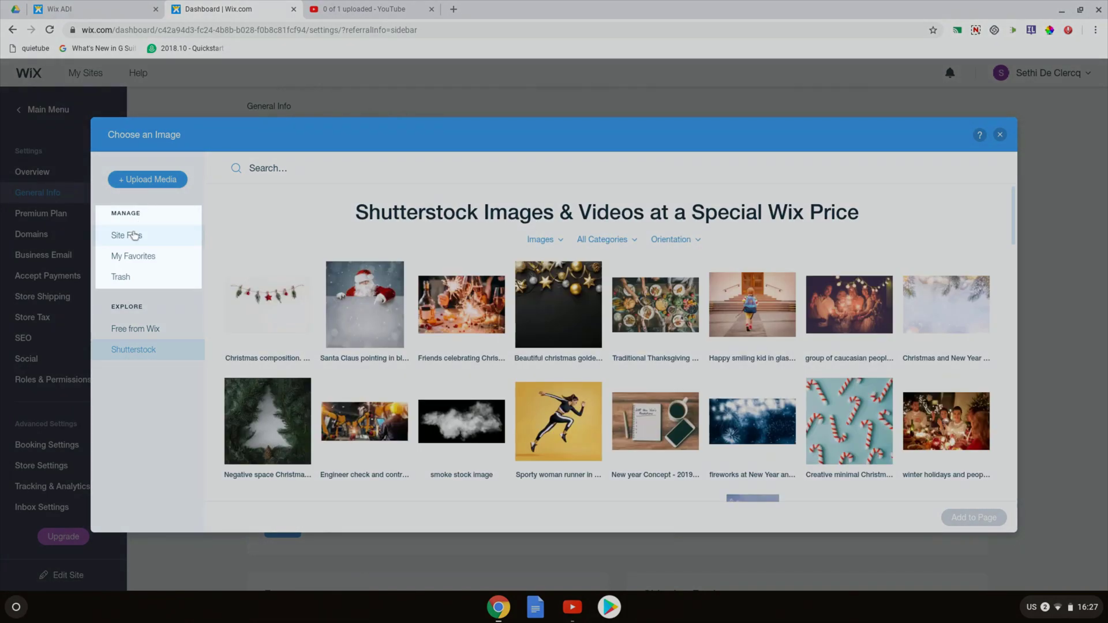
click(132, 236)
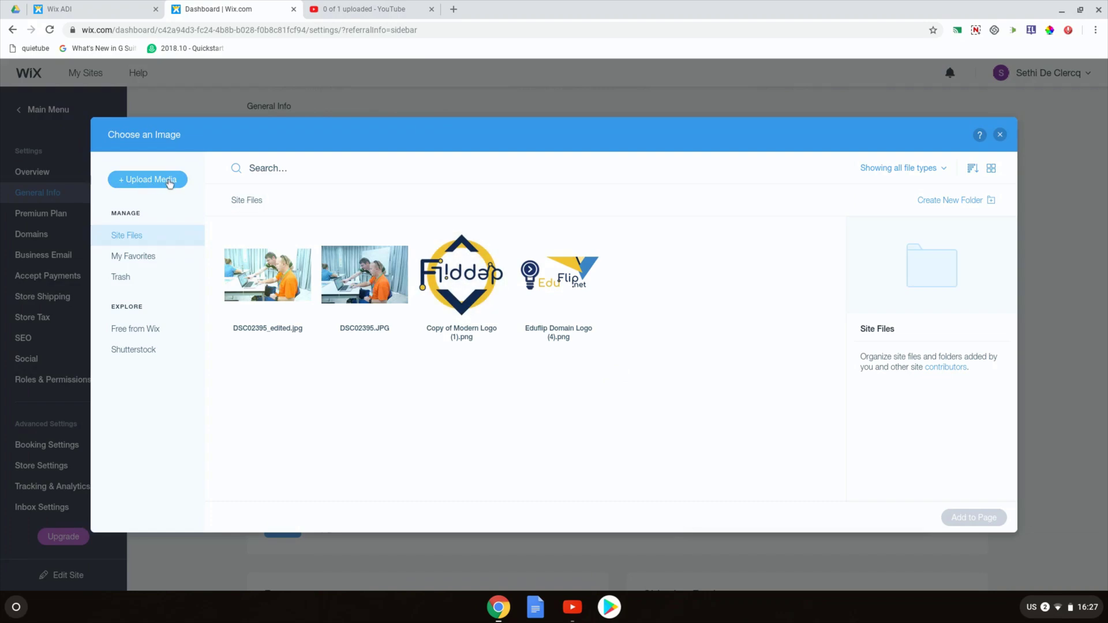
click(999, 136)
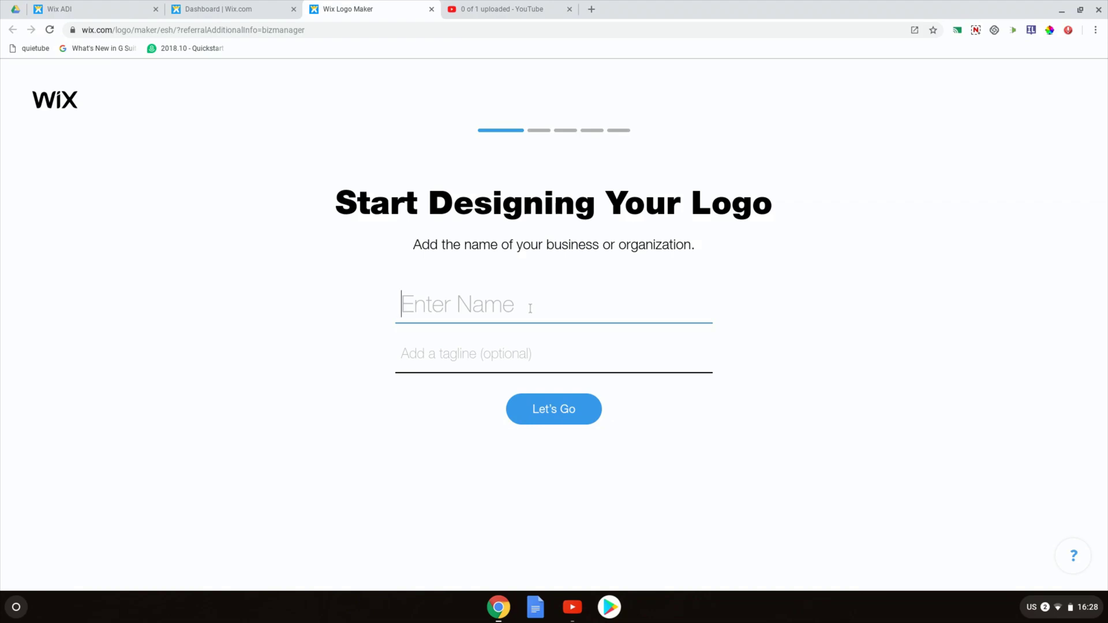
Step: Enter name EduFlip and tagline 'Educational Tech Made Easy', fixing the typo, and continue
text(EduFlip)
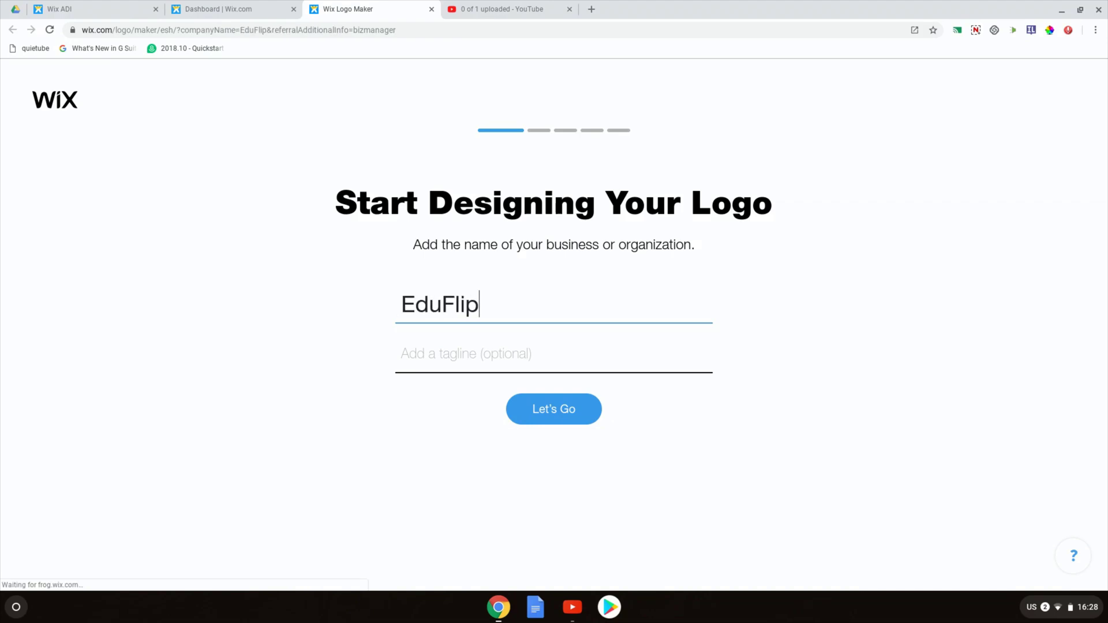
click(481, 358)
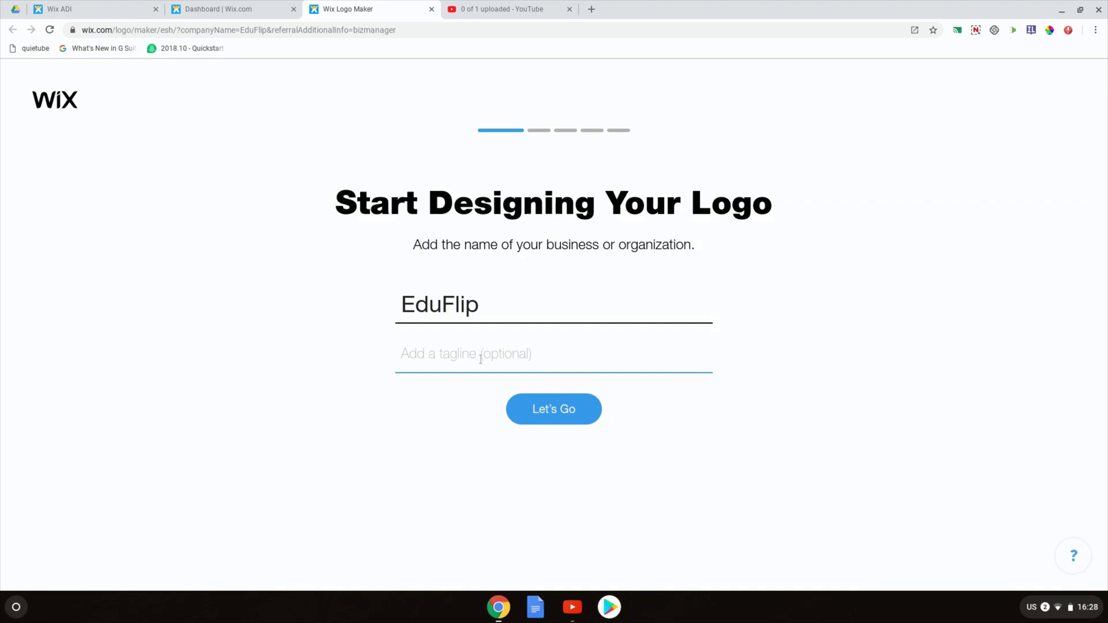
text(Educa)
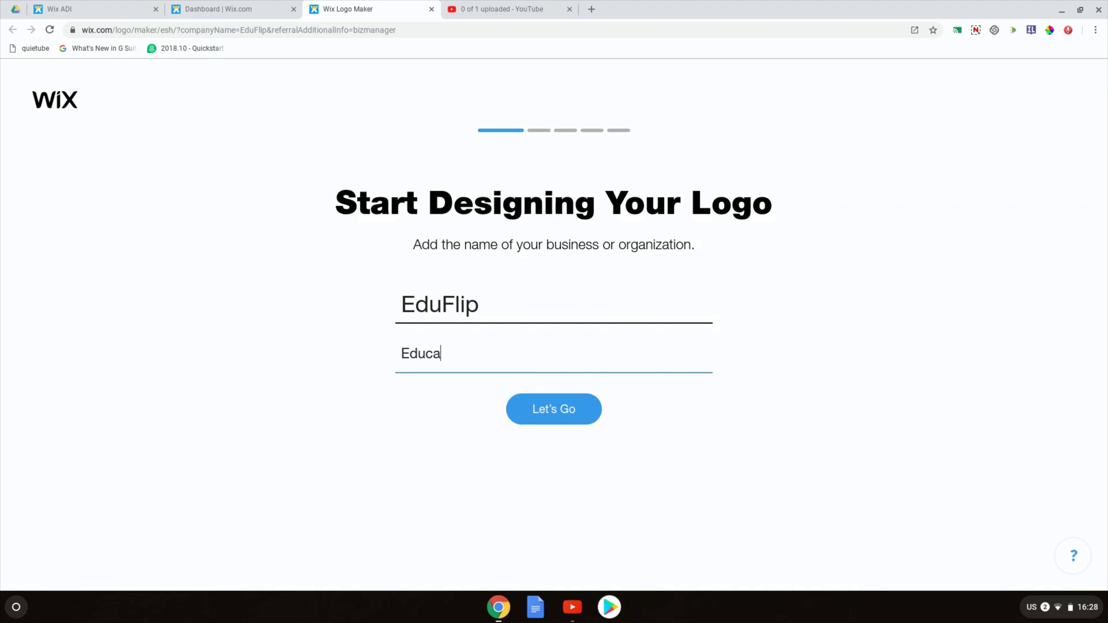
text(tional Tech)
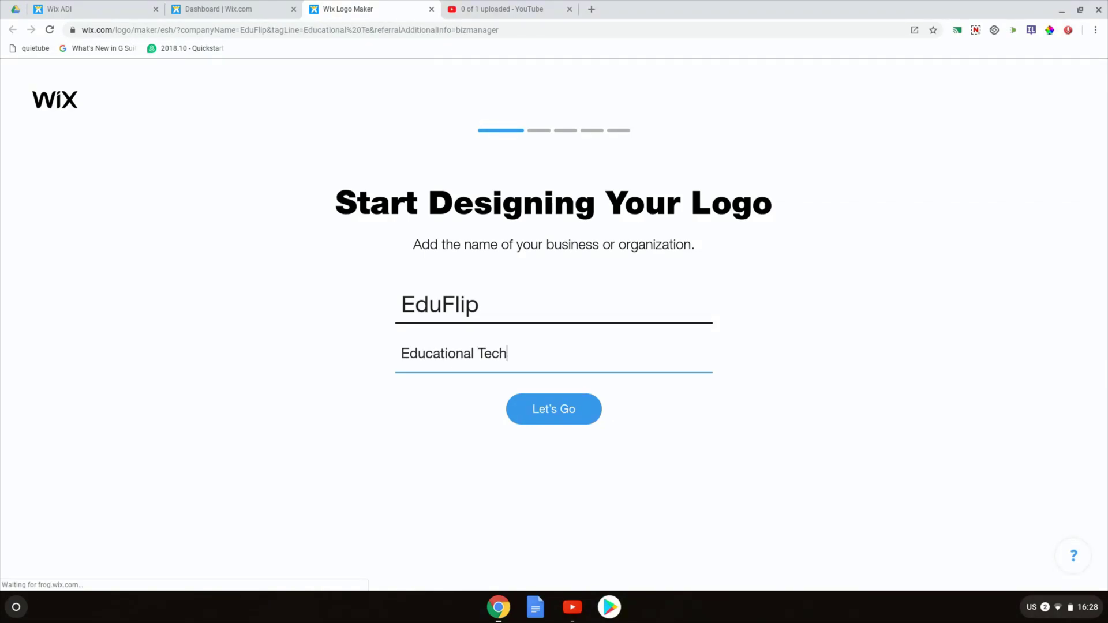
text( Made Eady)
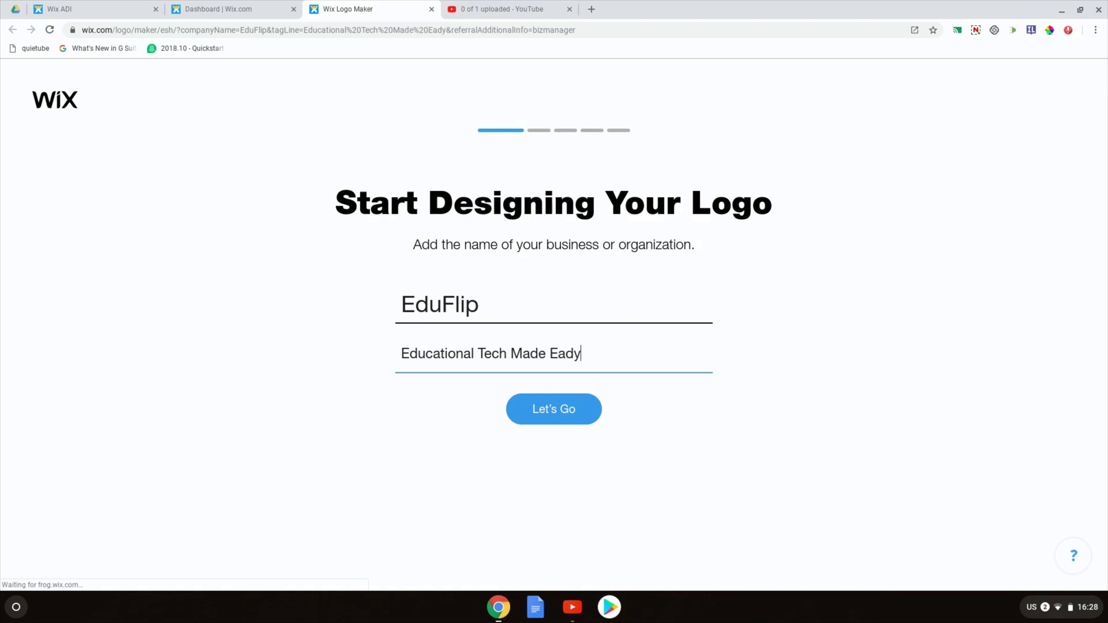
key(BackSpace)
key(BackSpace)
text(sy)
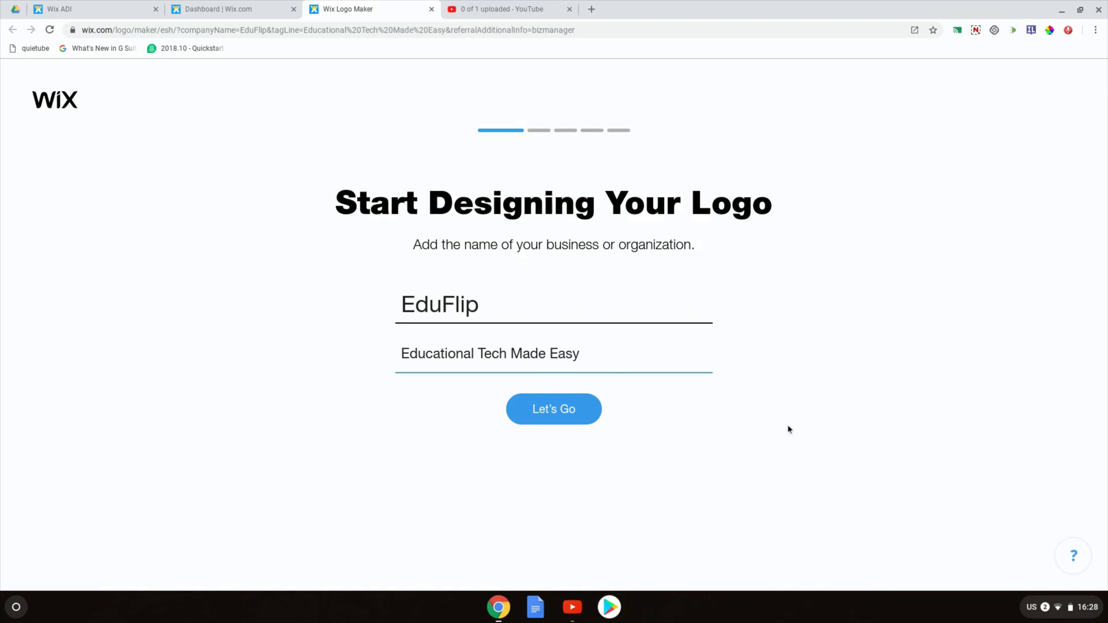
click(555, 410)
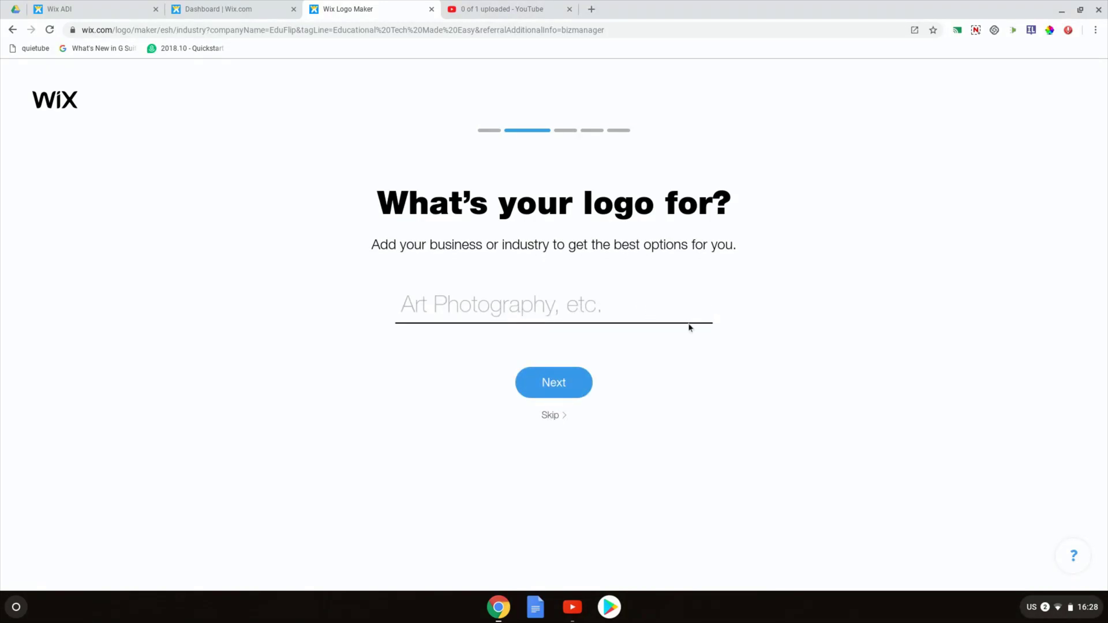
Step: Set the logo's industry to Training Program
click(519, 305)
text(Training)
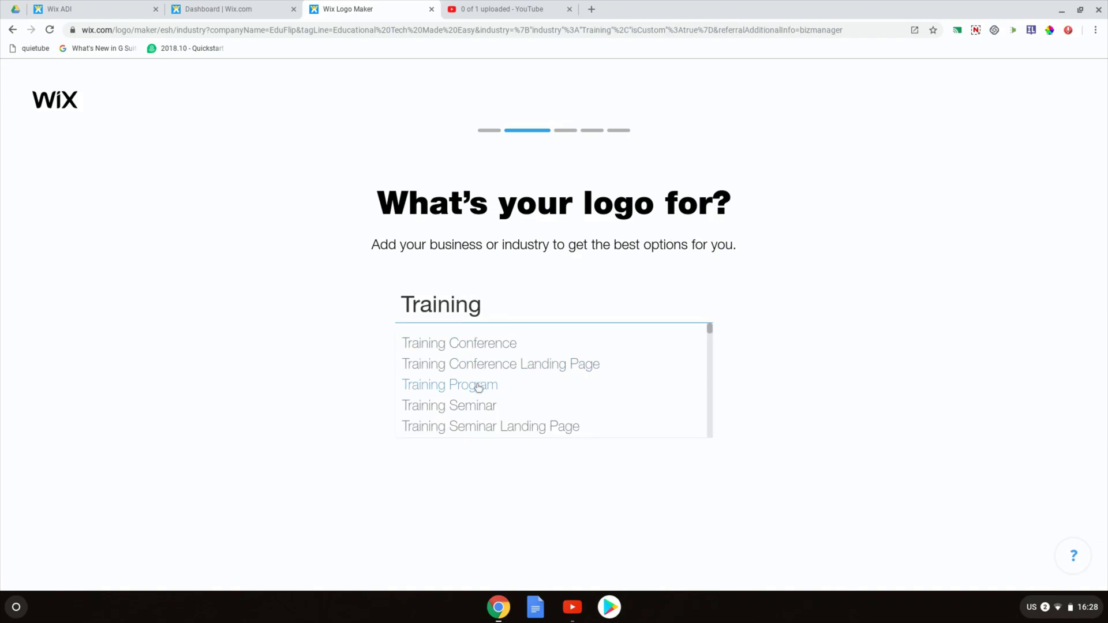
click(477, 385)
click(537, 386)
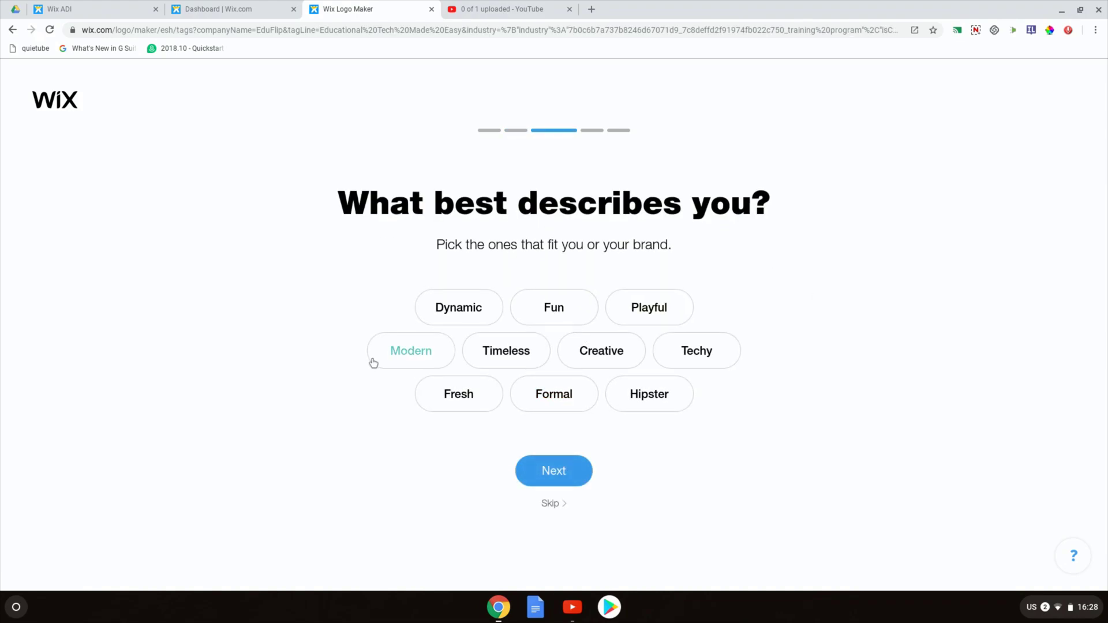
Step: Describe the brand as Modern, Fresh, Techy and Creative, and continue
click(414, 351)
click(459, 396)
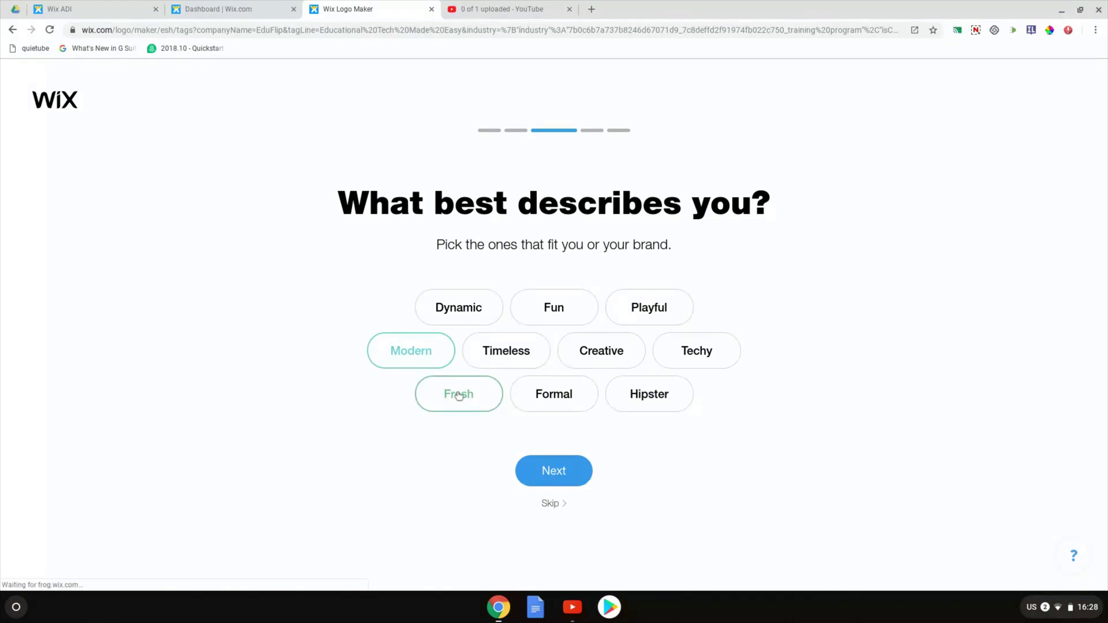
click(699, 355)
click(627, 358)
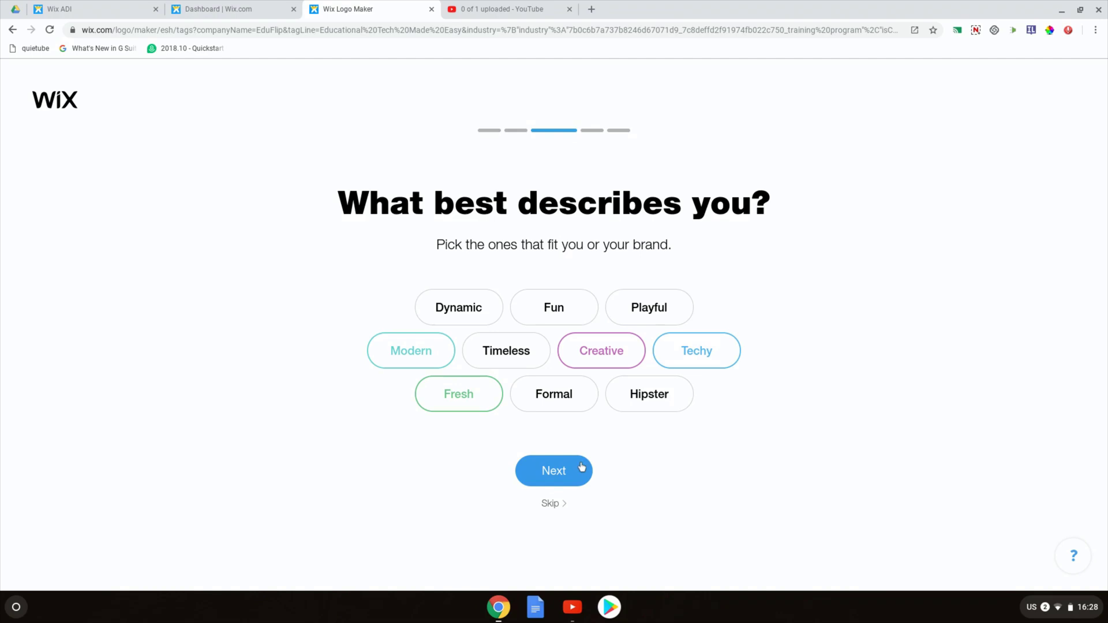
click(567, 473)
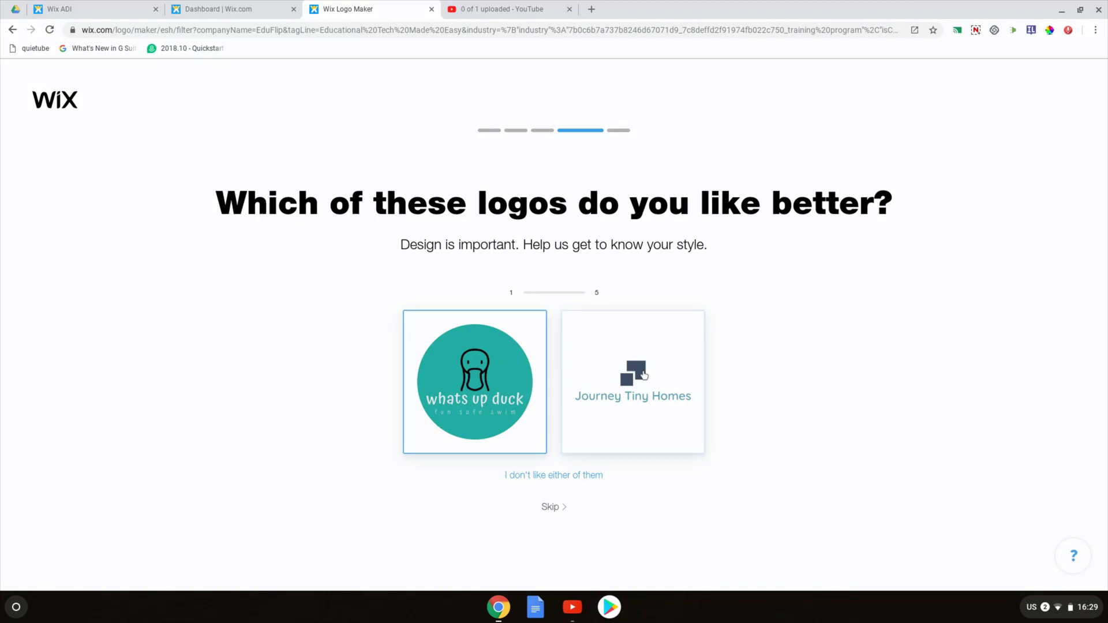
Step: Prefer Journey Tiny Homes, Frankfurt-Terminal, Cut'N Shave, African Tribal Art and Pixiedust designs
click(662, 375)
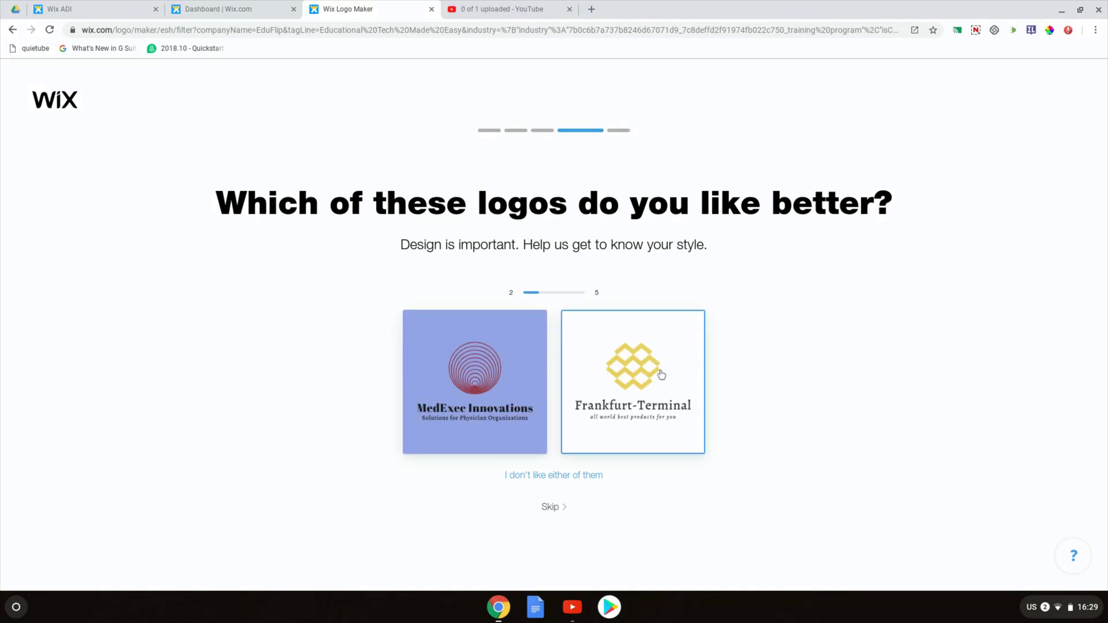
click(652, 382)
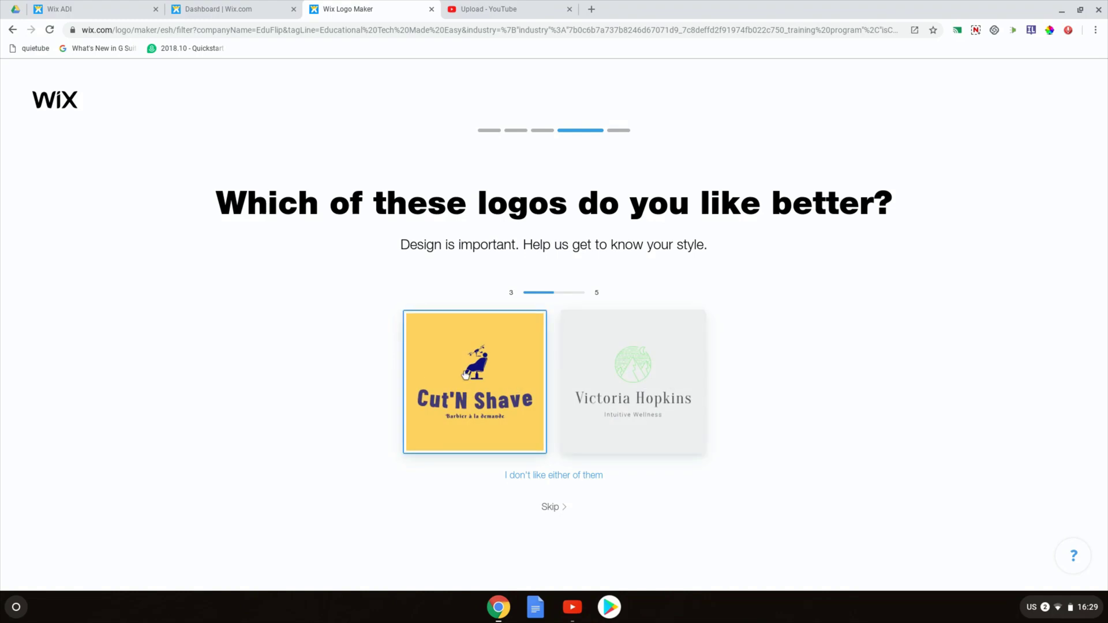
click(466, 374)
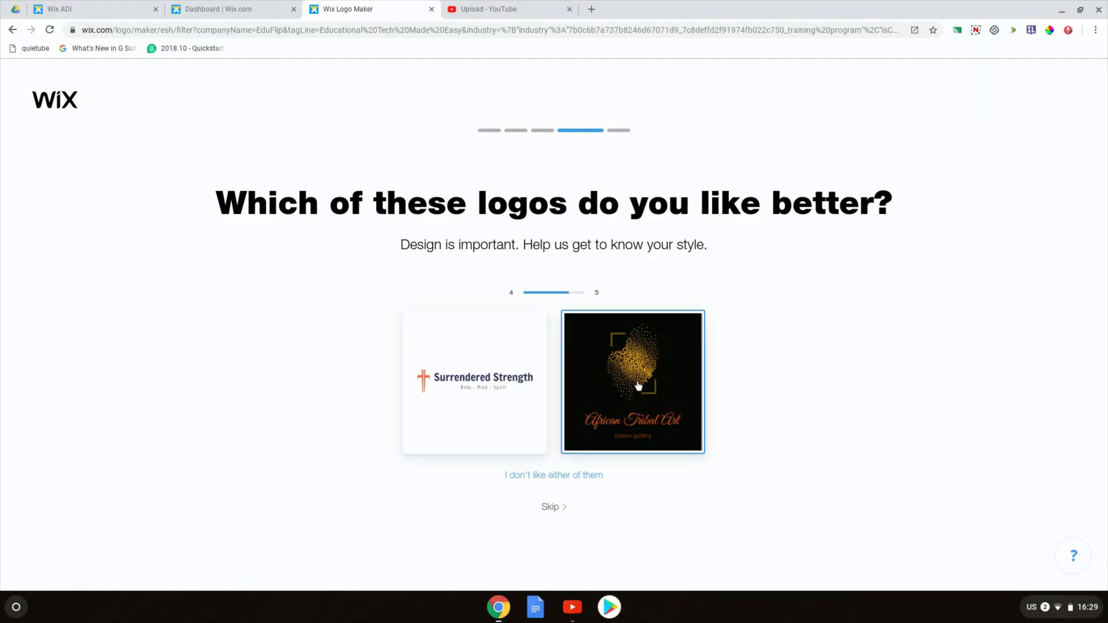
click(625, 390)
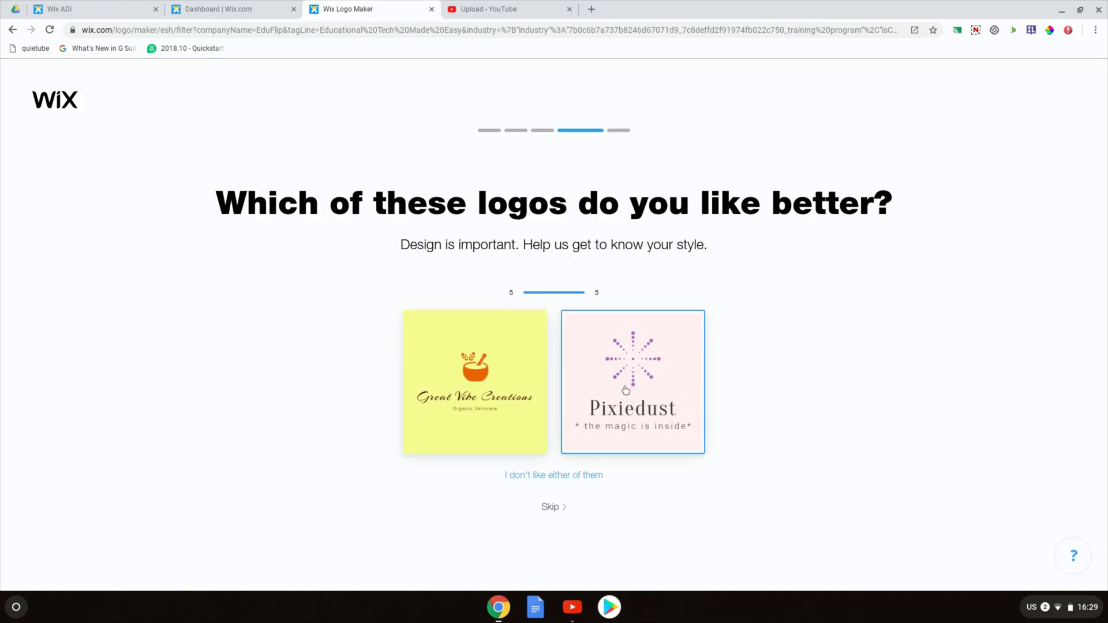
click(645, 400)
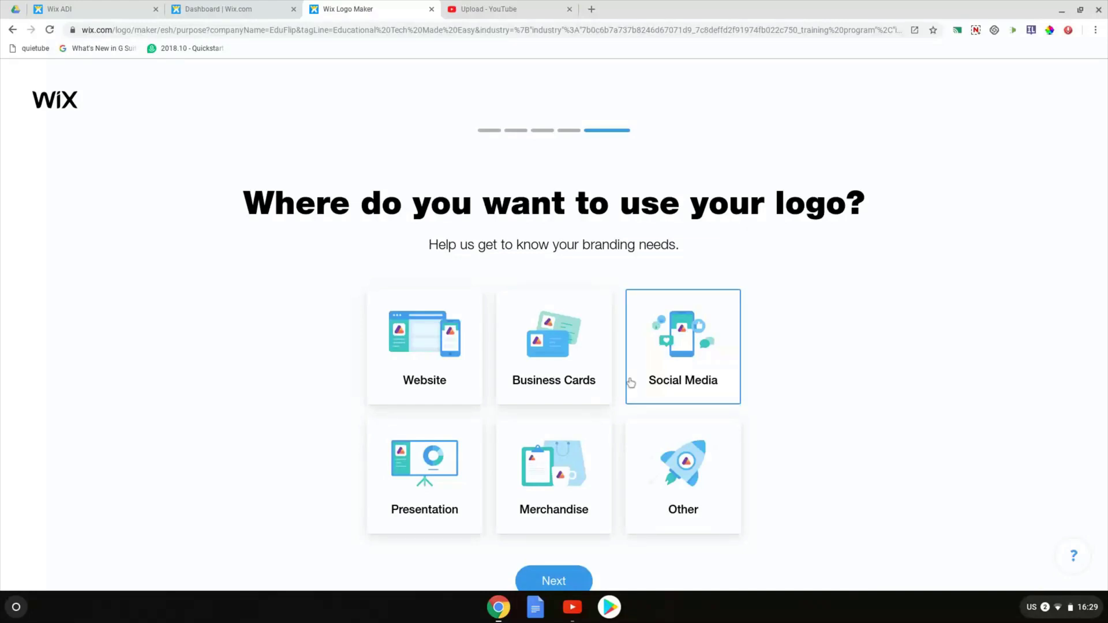
Step: Select Website, Business Cards, Merchandise and Social Media as logo uses and submit
scroll(867, 236, down, 1)
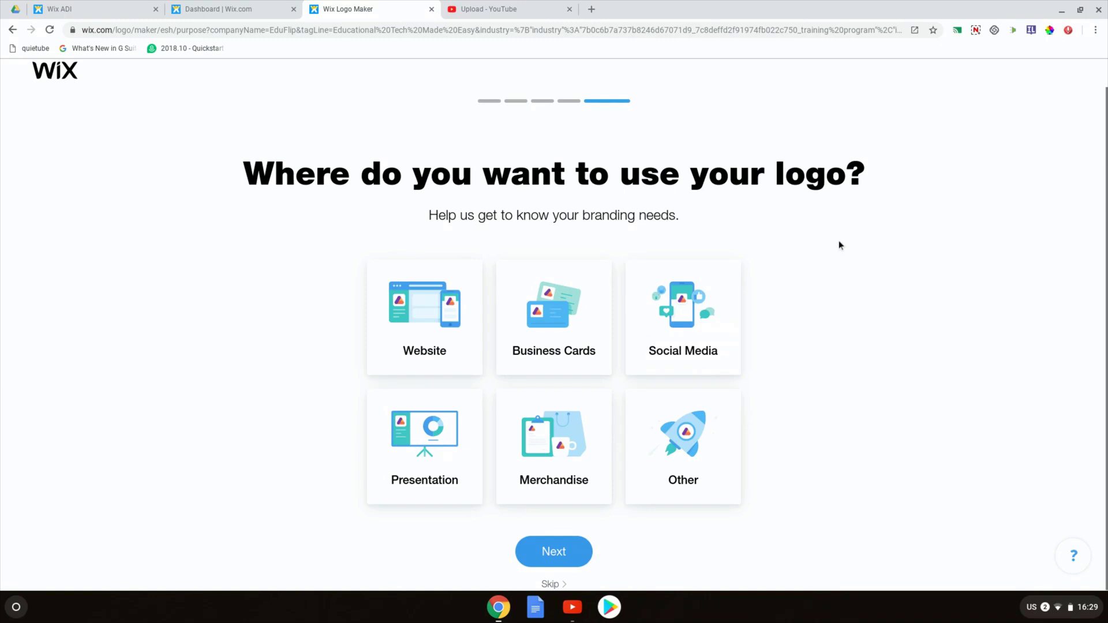
click(421, 322)
click(506, 327)
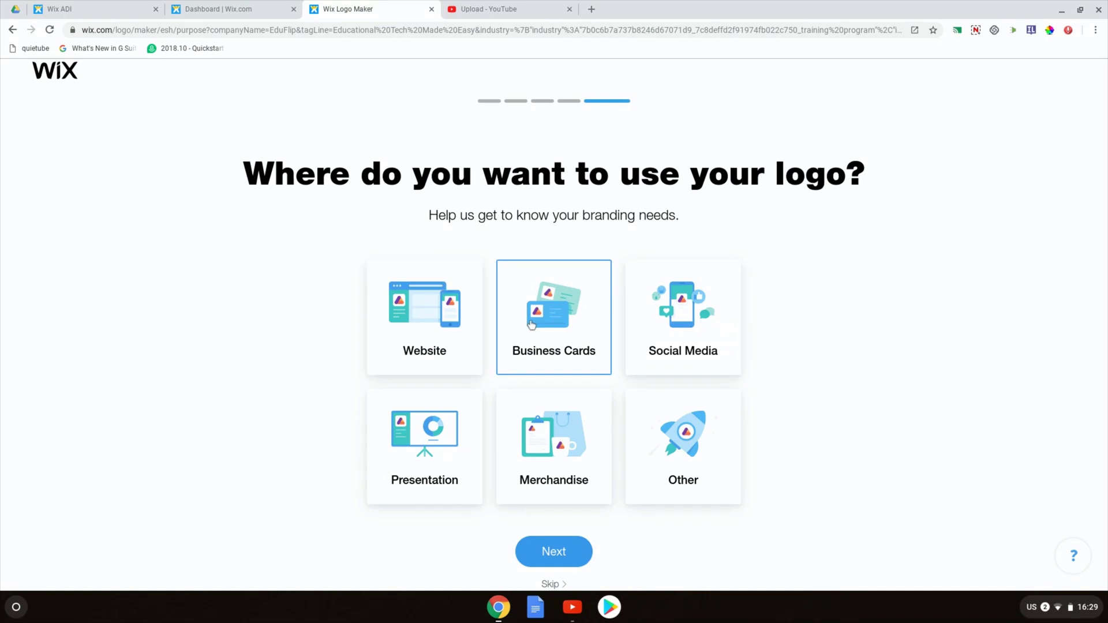
click(388, 321)
click(388, 321)
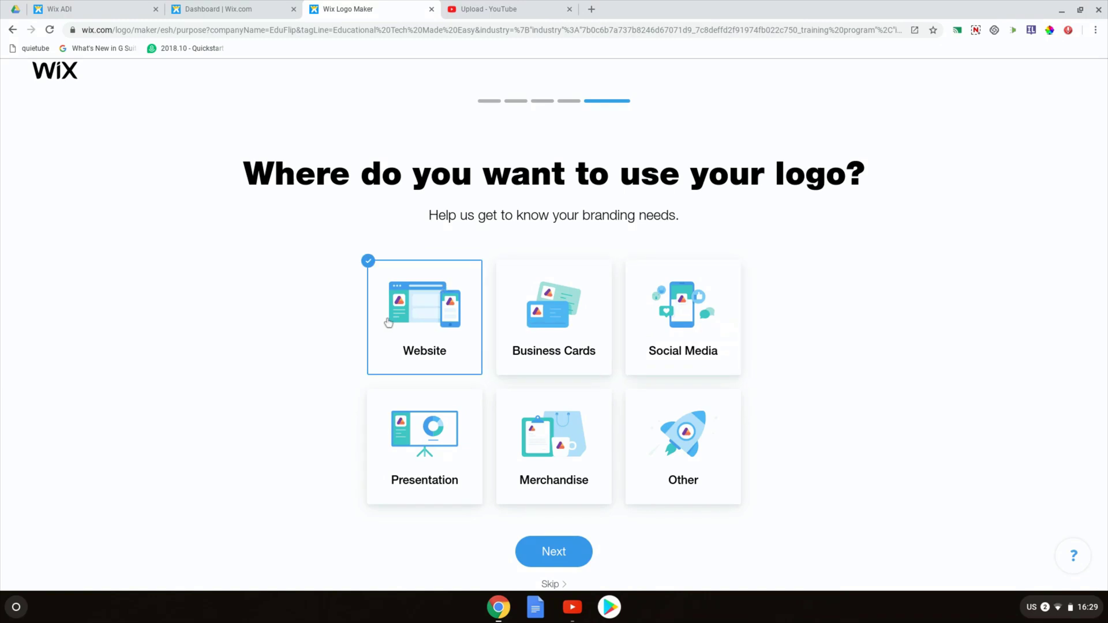
click(558, 321)
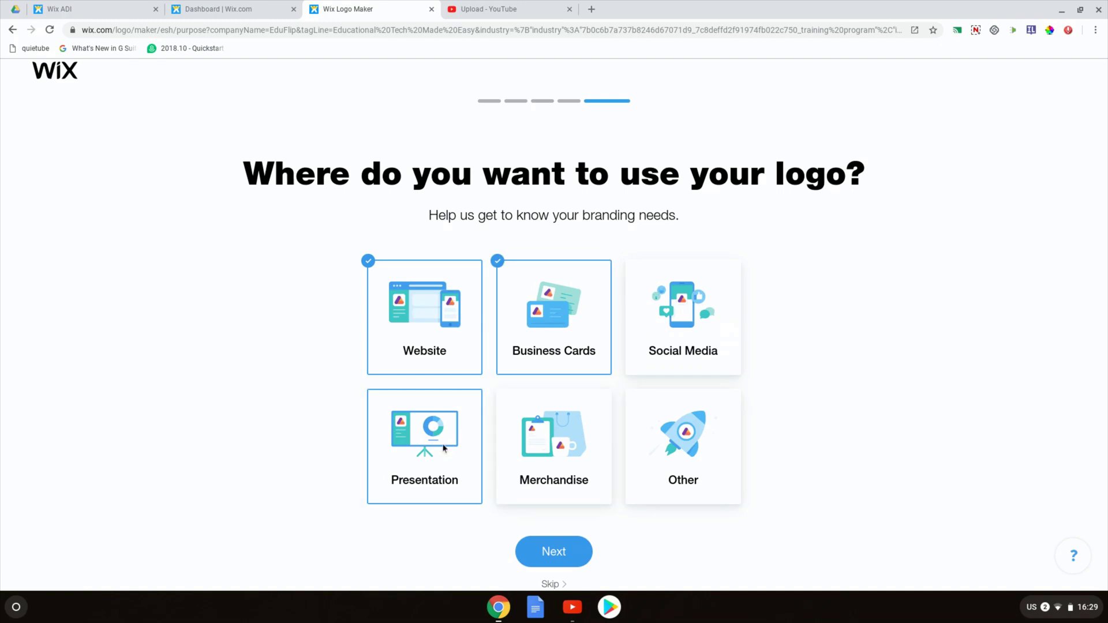
click(565, 459)
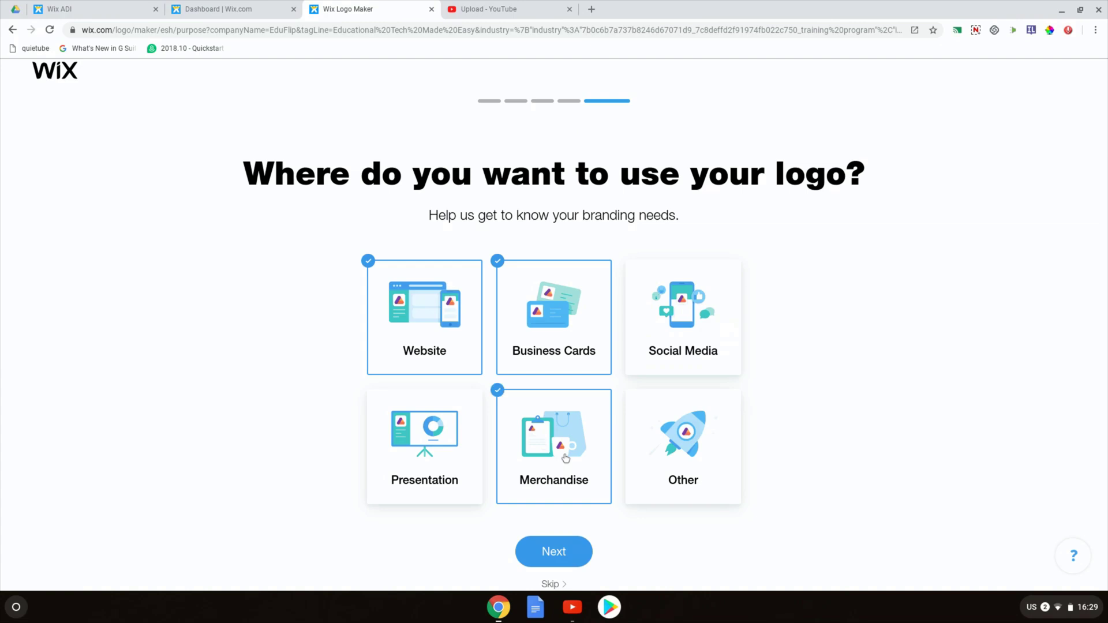
click(680, 336)
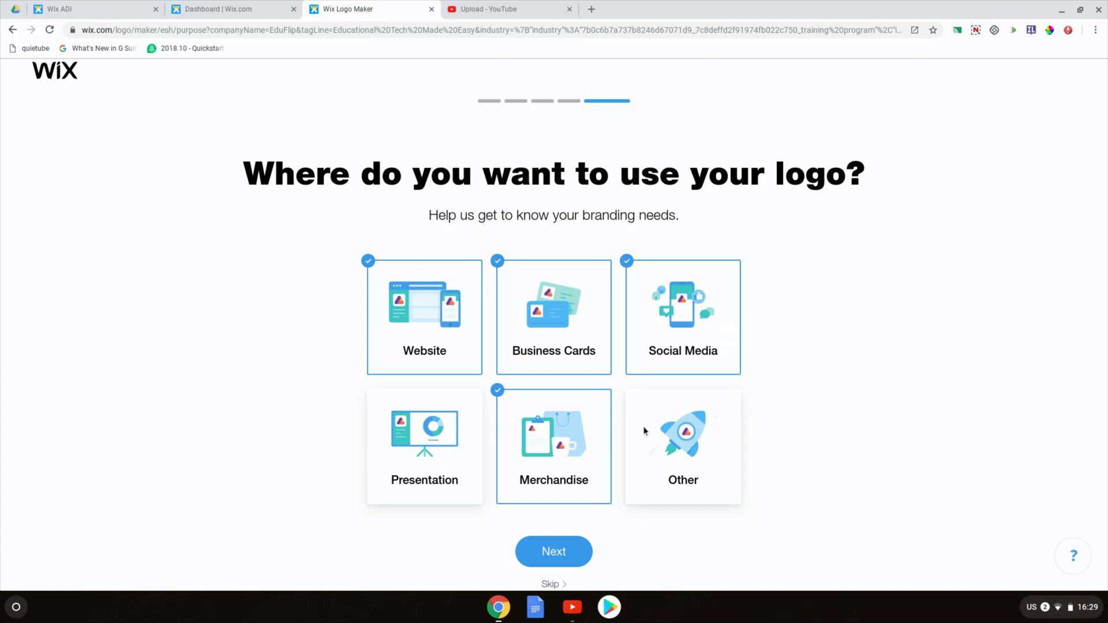
click(573, 550)
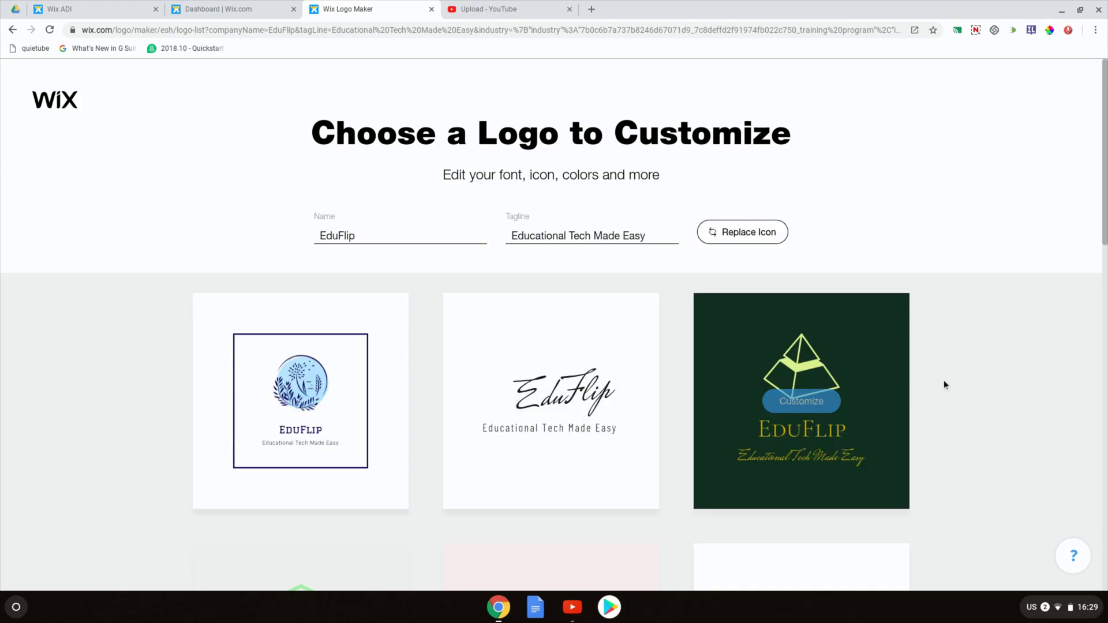
Step: Scroll through the suggested EduFlip logo designs, previewing cards down to the orange cube design
scroll(954, 358, down, 3)
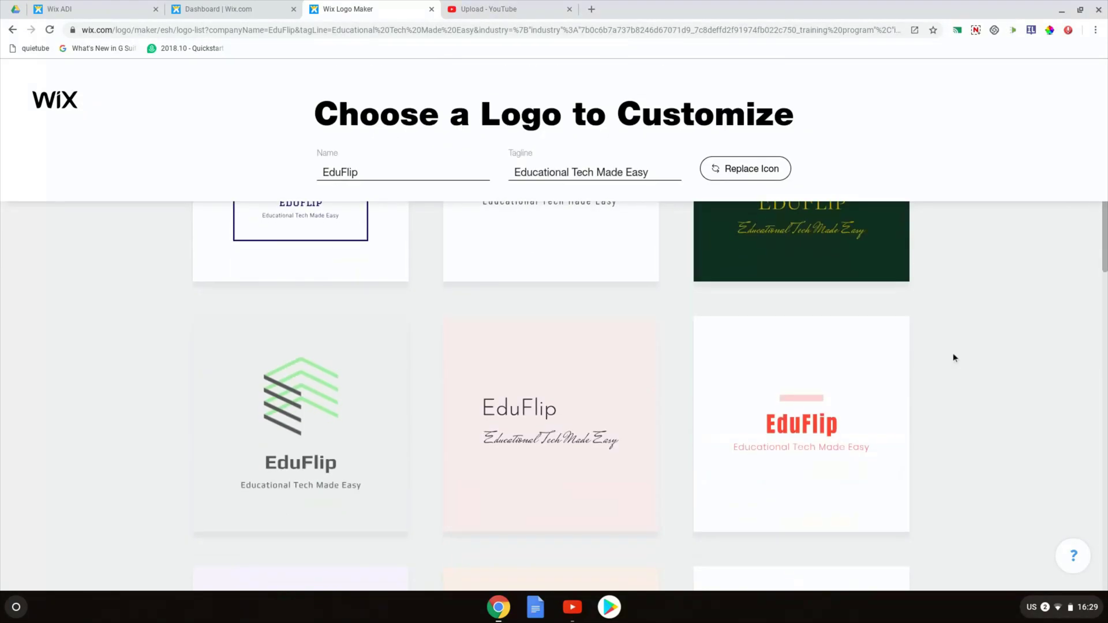
scroll(818, 379, up, 1)
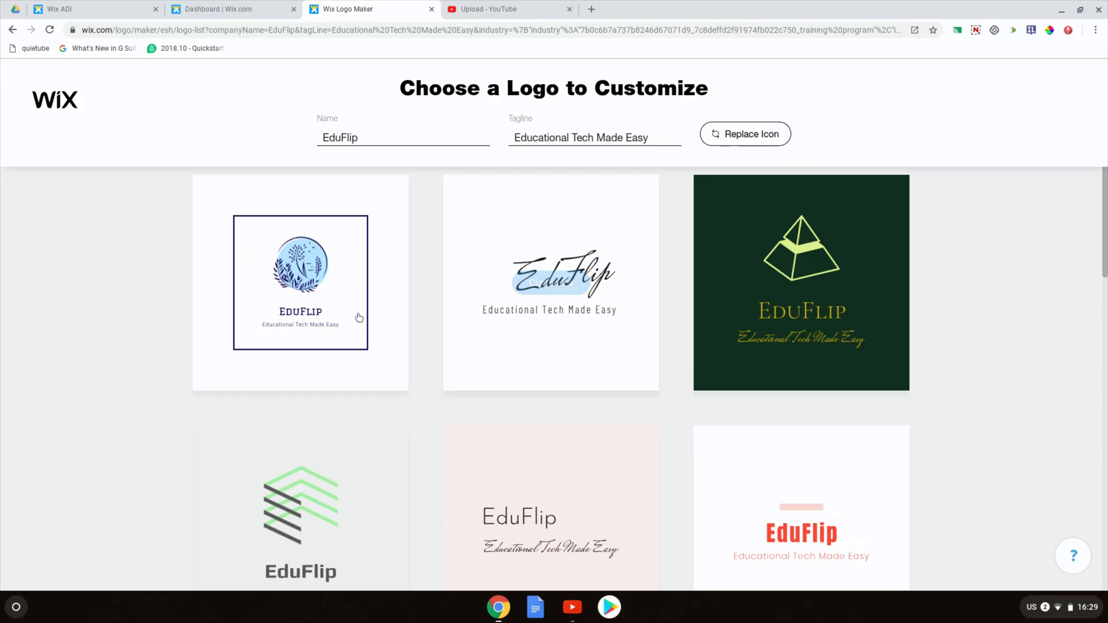
mouse_move(589, 321)
mouse_move(766, 312)
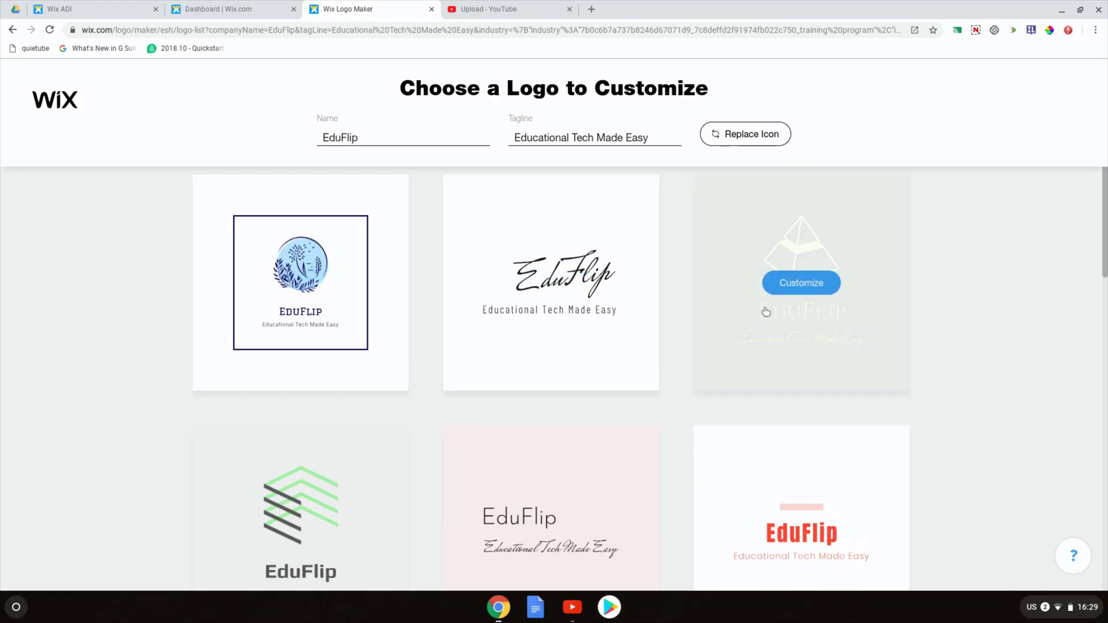
mouse_move(549, 287)
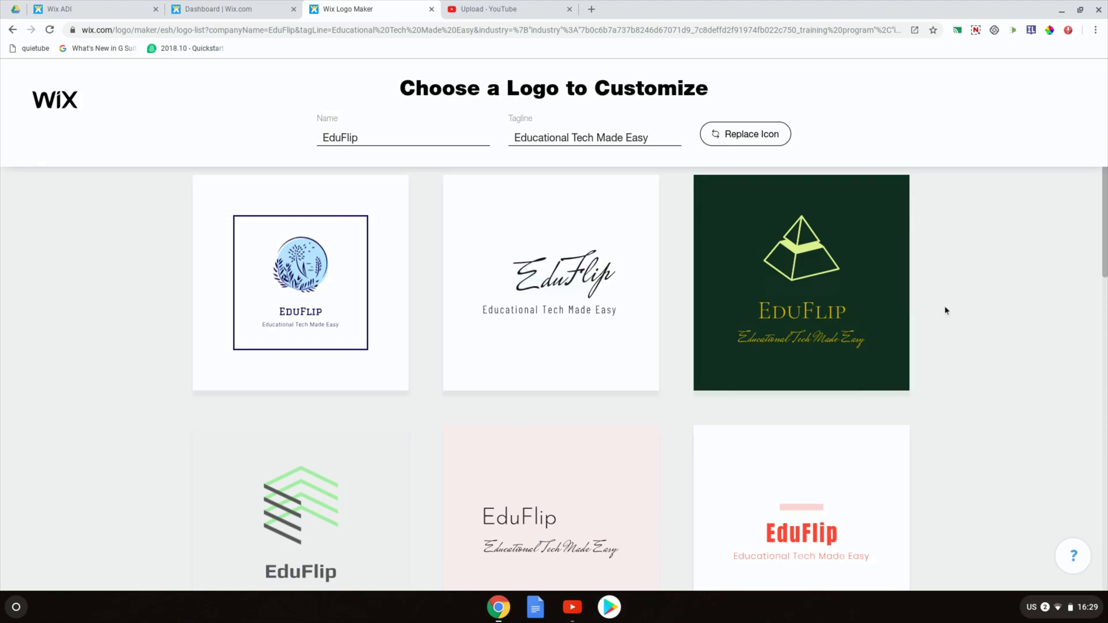
scroll(975, 306, down, 3)
scroll(975, 308, down, 7)
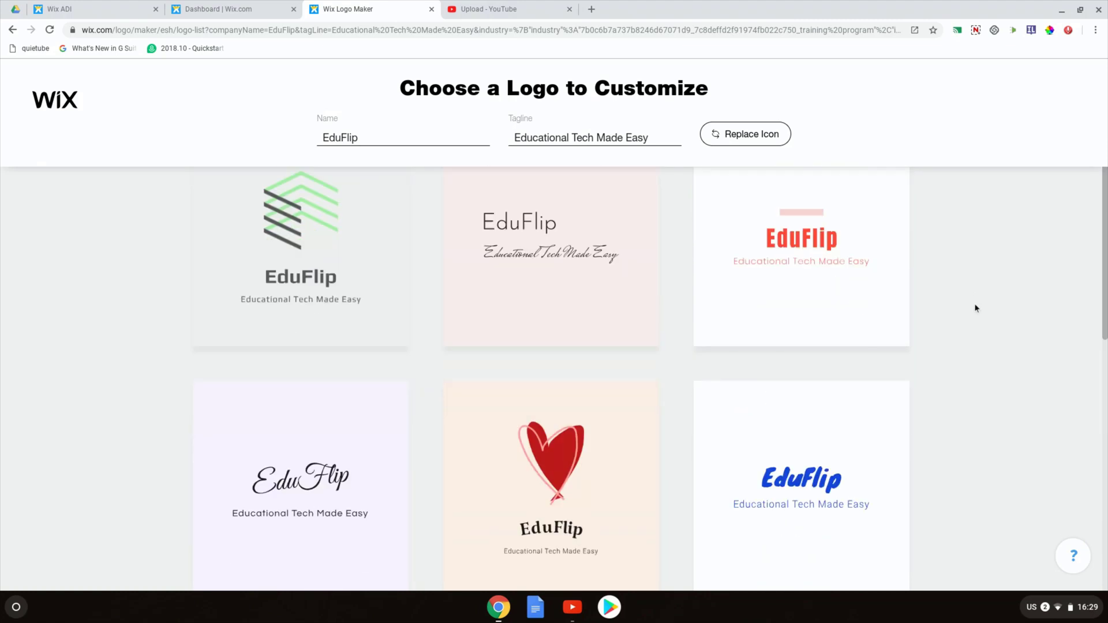
scroll(551, 372, down, 5)
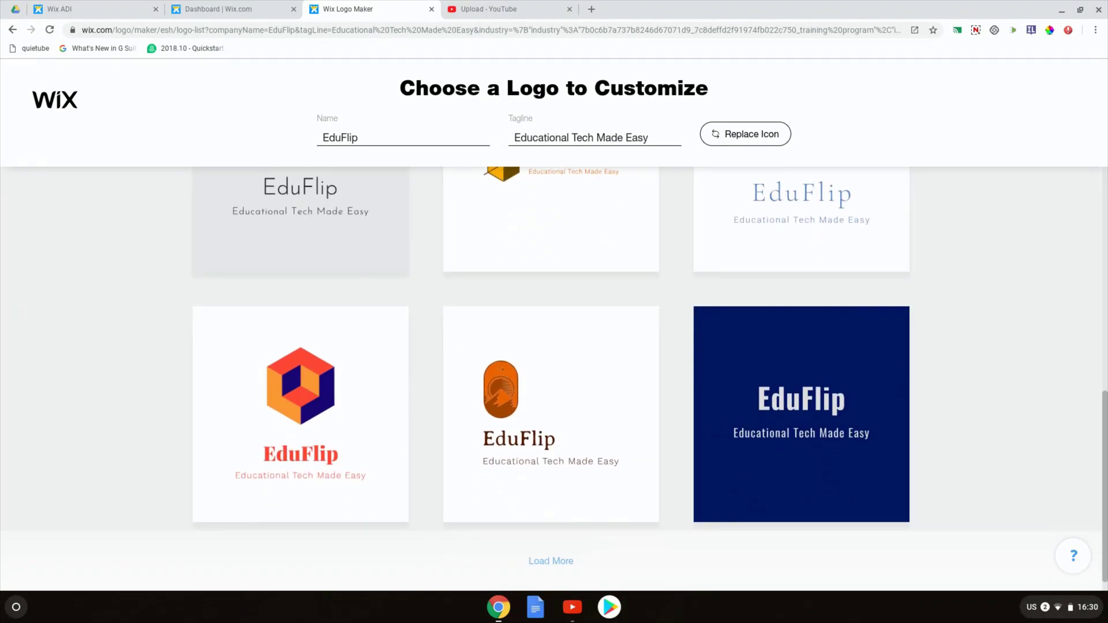
scroll(578, 293, up, 2)
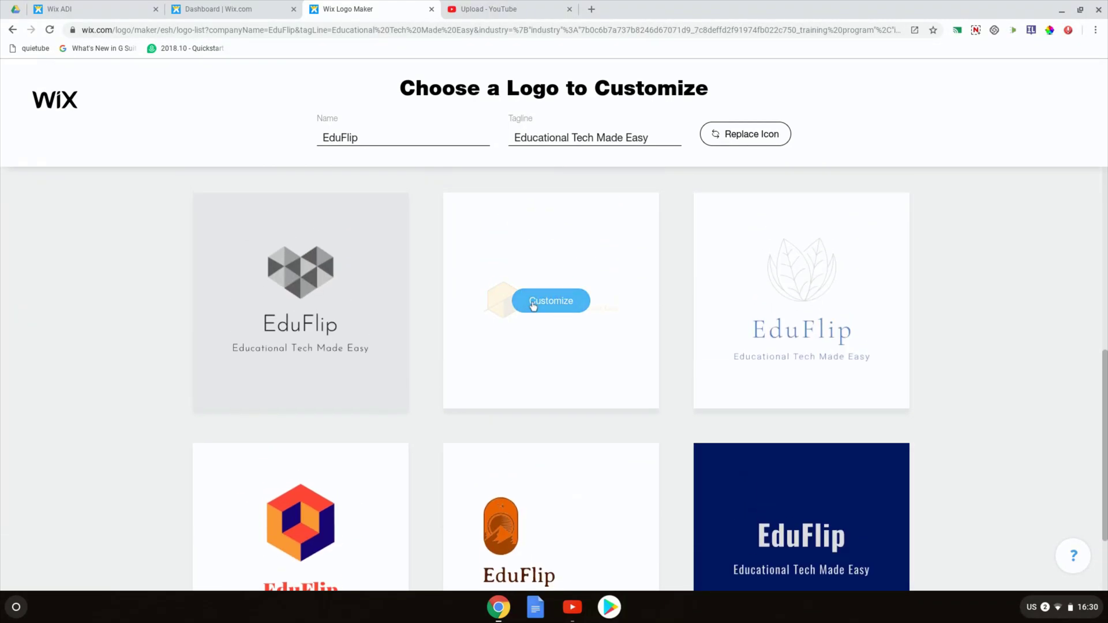
Step: Customize the orange cube logo, trying several palettes before settling on Blue Lagoon
click(546, 310)
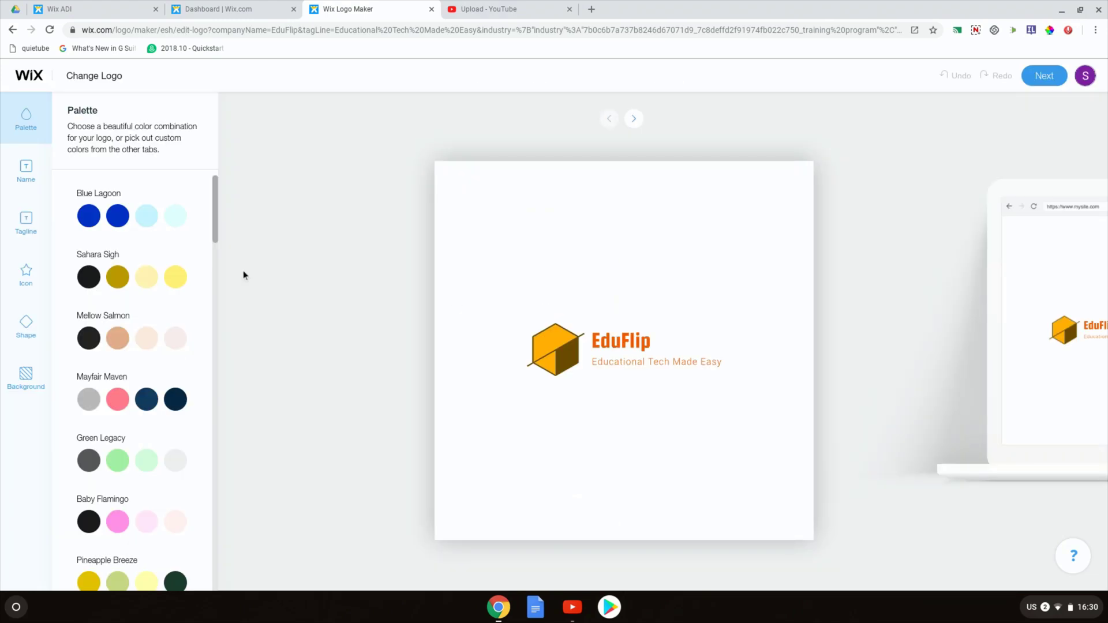
click(155, 321)
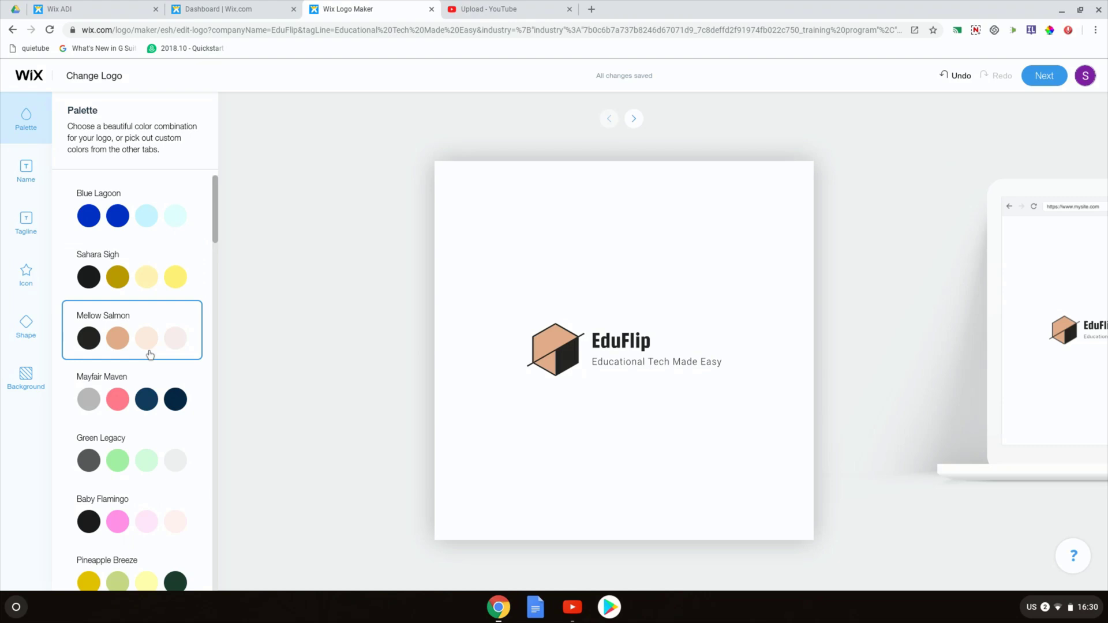
click(142, 393)
click(137, 459)
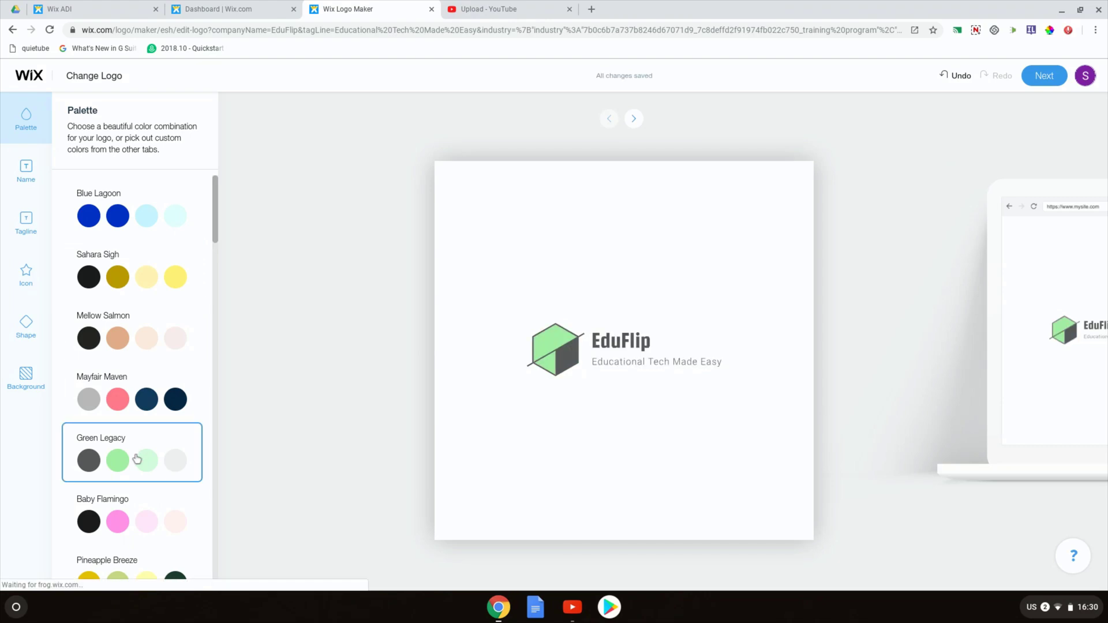
scroll(137, 459, down, 3)
click(136, 458)
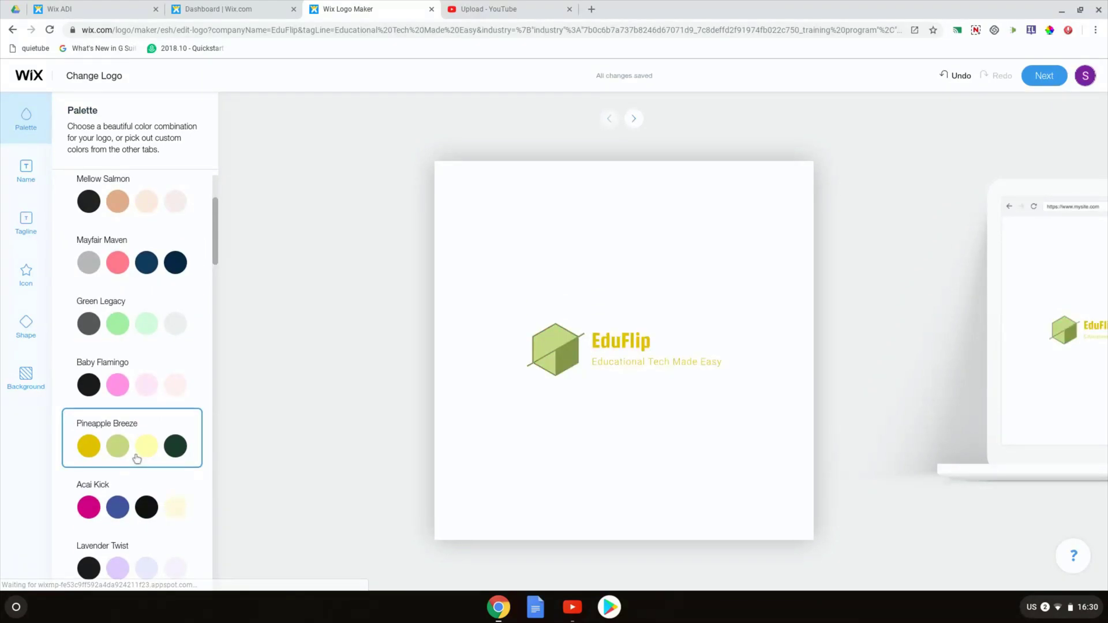
click(137, 507)
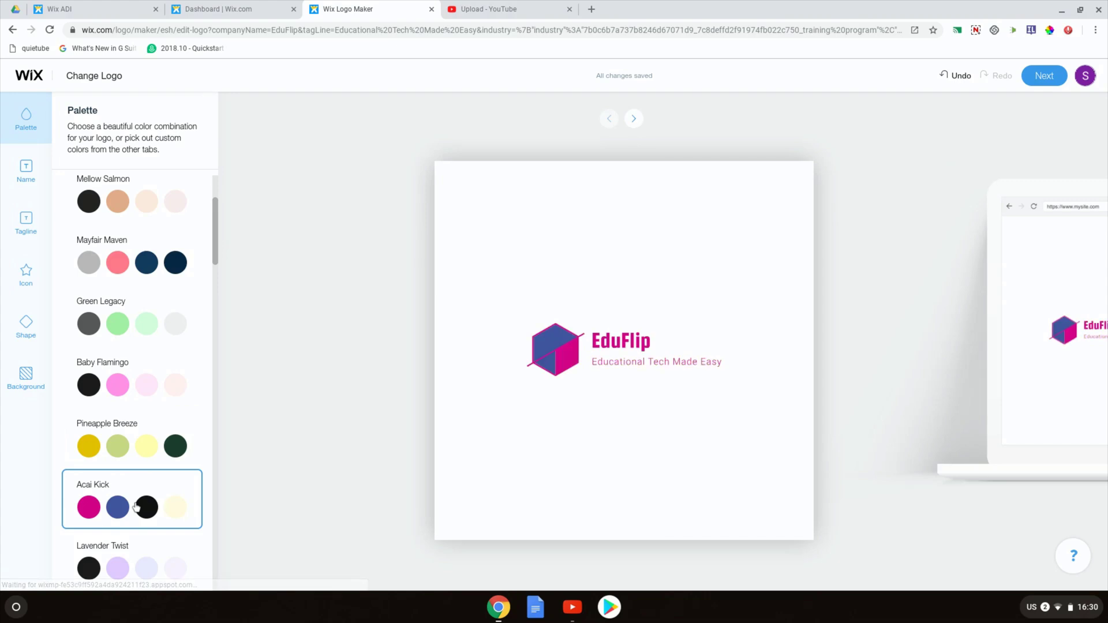
scroll(137, 507, up, 3)
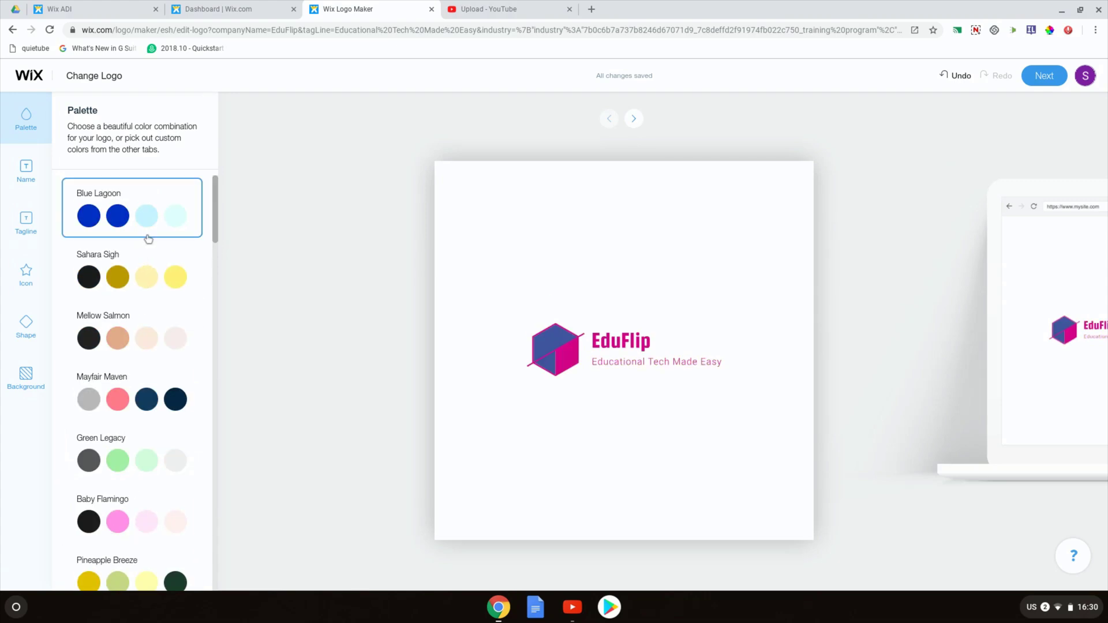
click(148, 239)
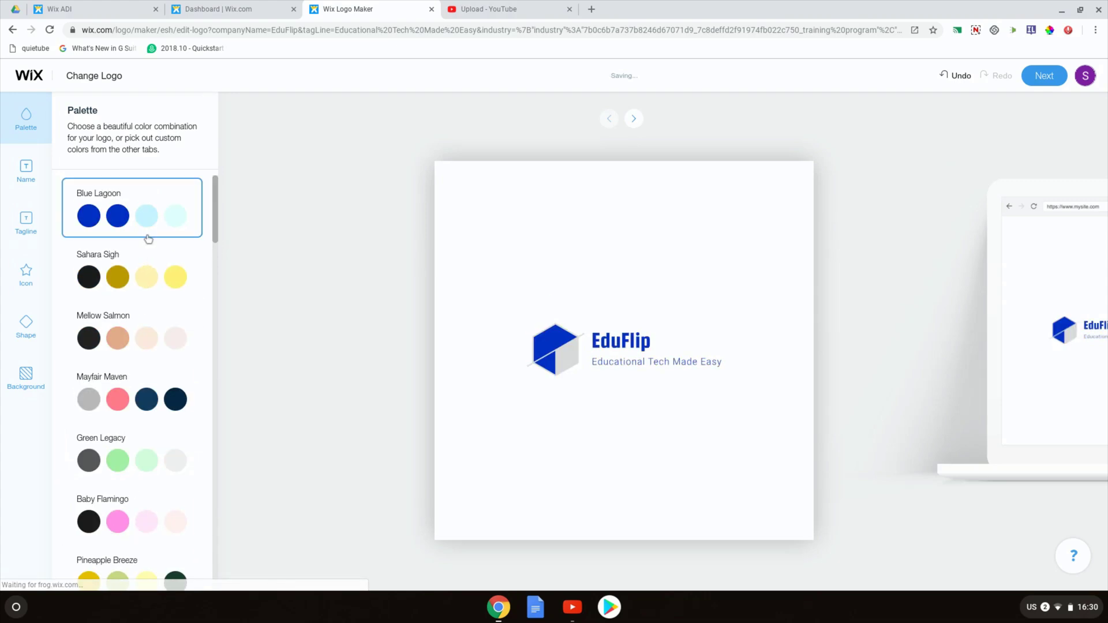
Step: Review the Name, Tagline, Icon, Shape and Background settings, then finish editing
click(26, 173)
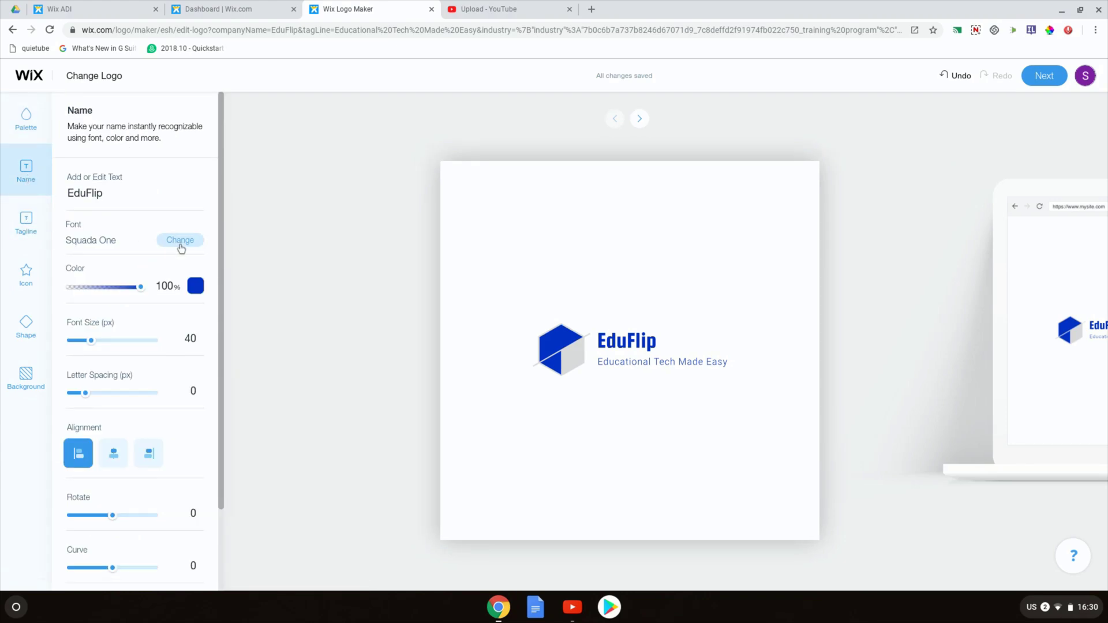
click(26, 231)
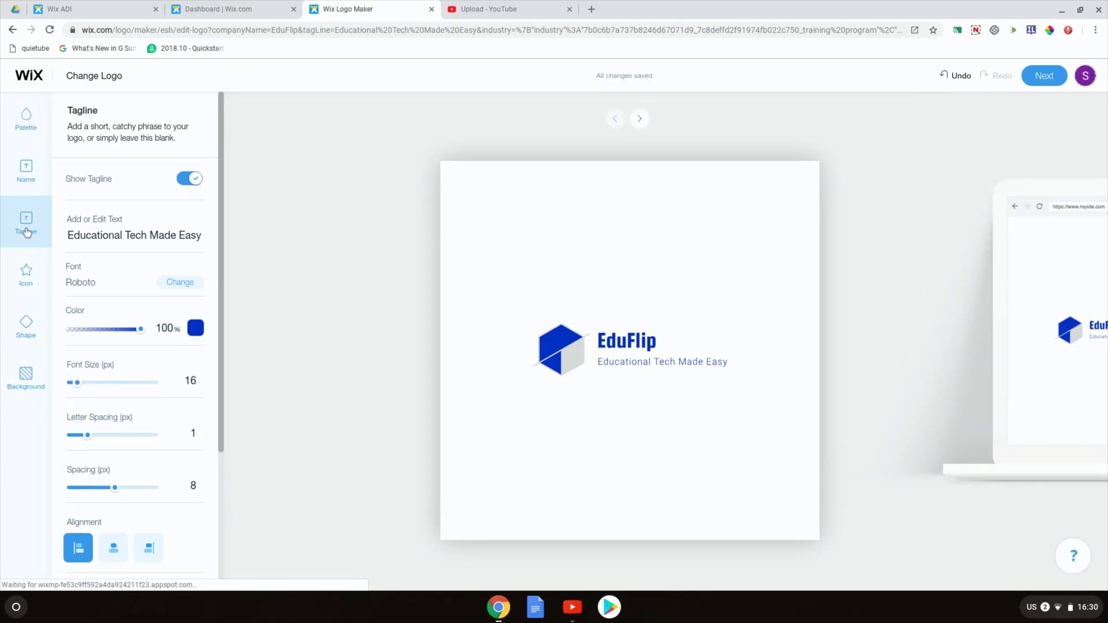
click(26, 280)
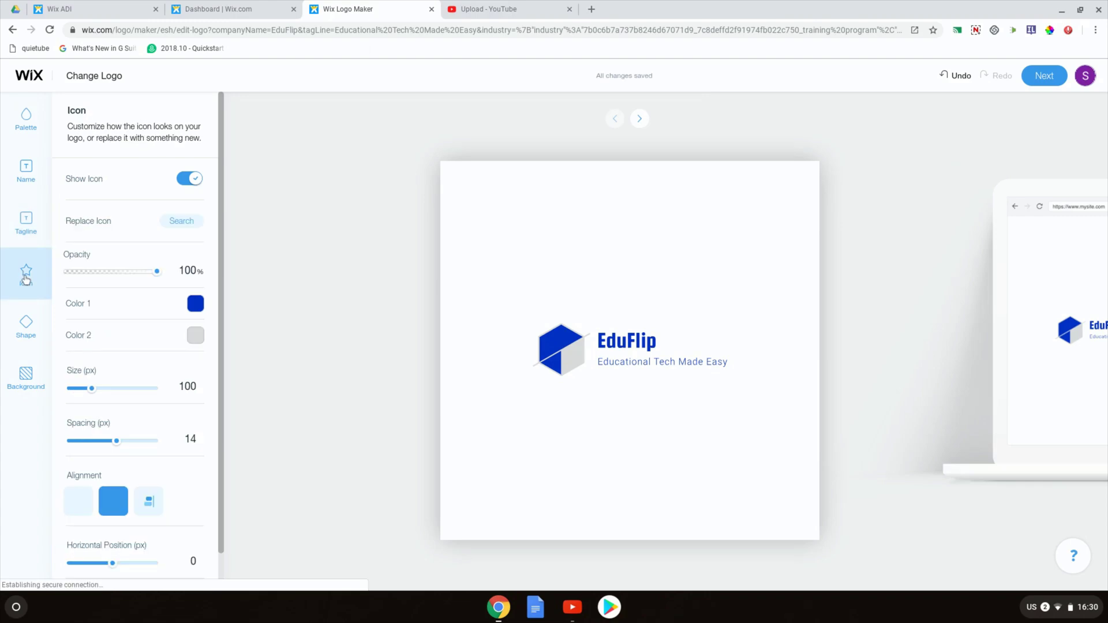
click(26, 321)
click(24, 385)
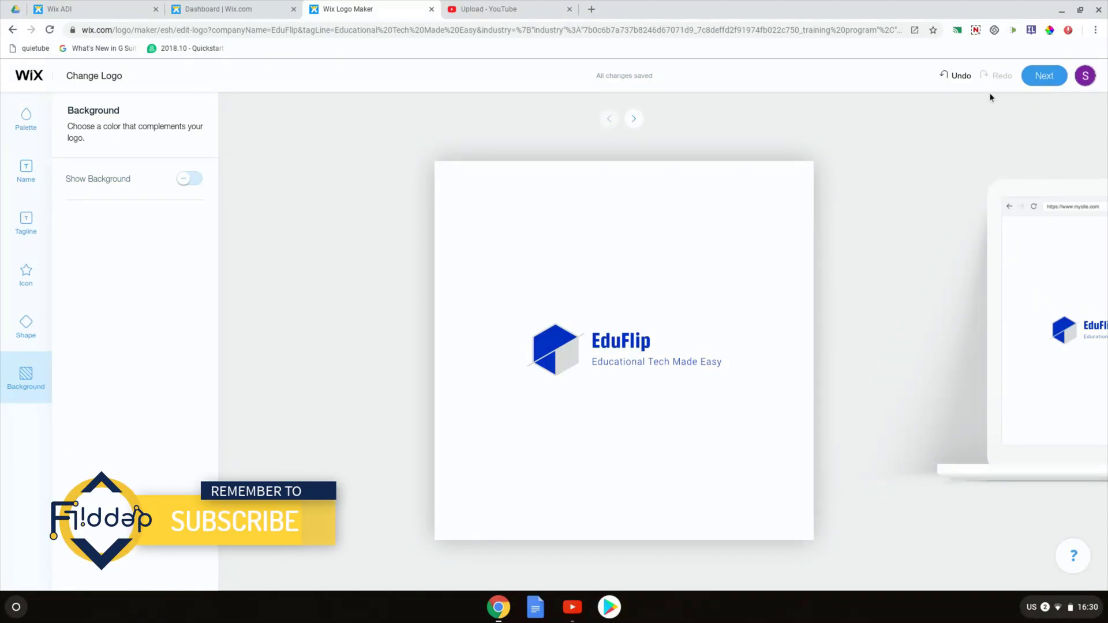
click(1036, 78)
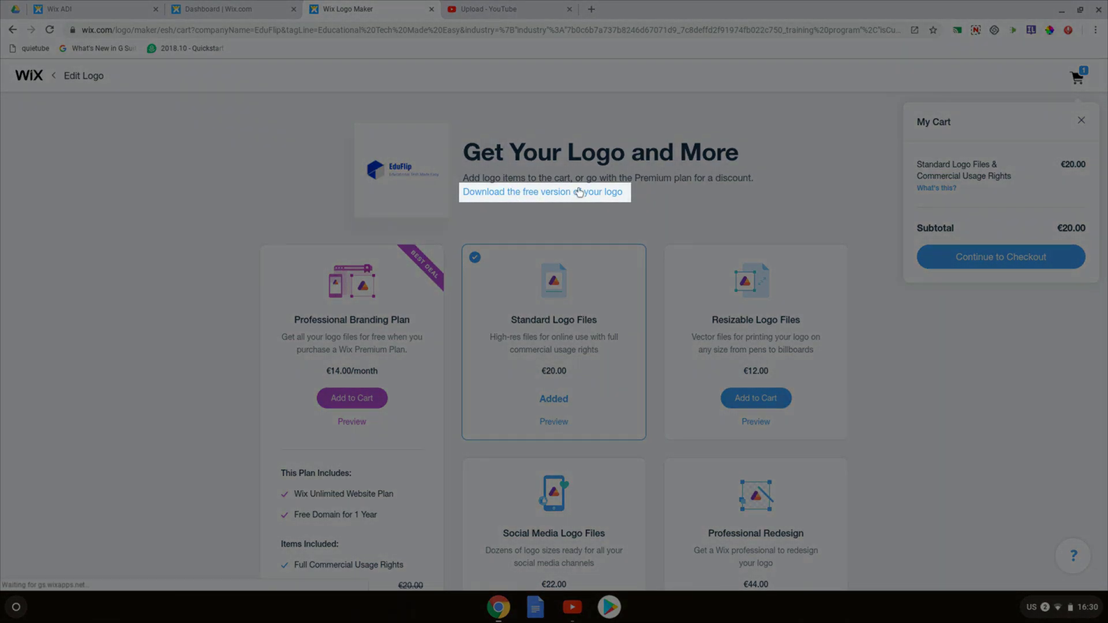
Step: Choose the free logo download, then review the cart with Standard Logo Files at €20.00
click(597, 196)
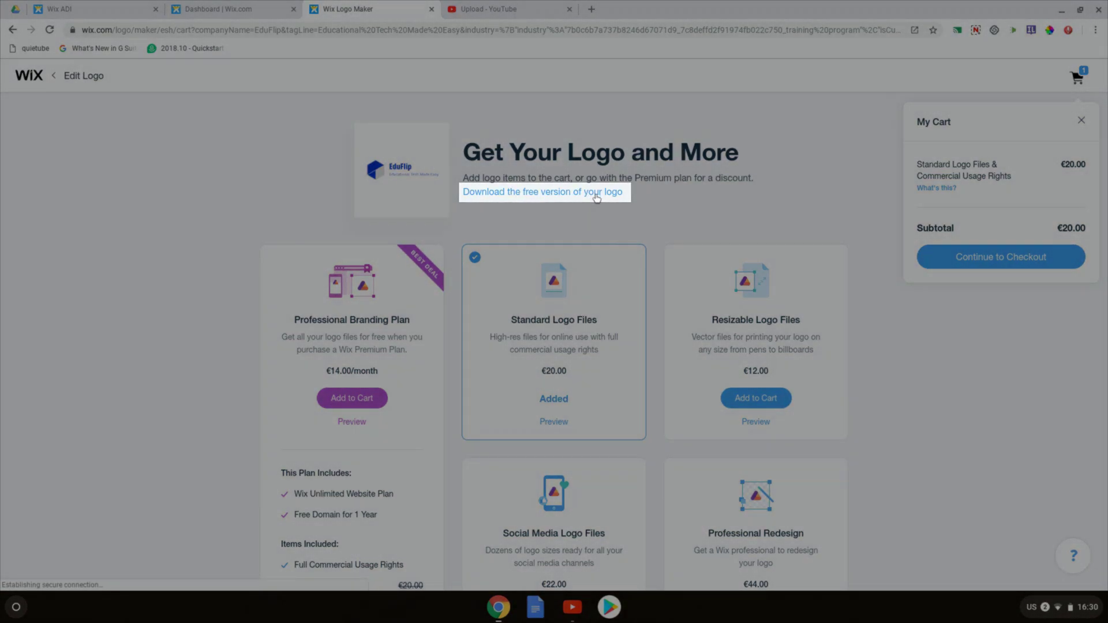
scroll(791, 199, down, 2)
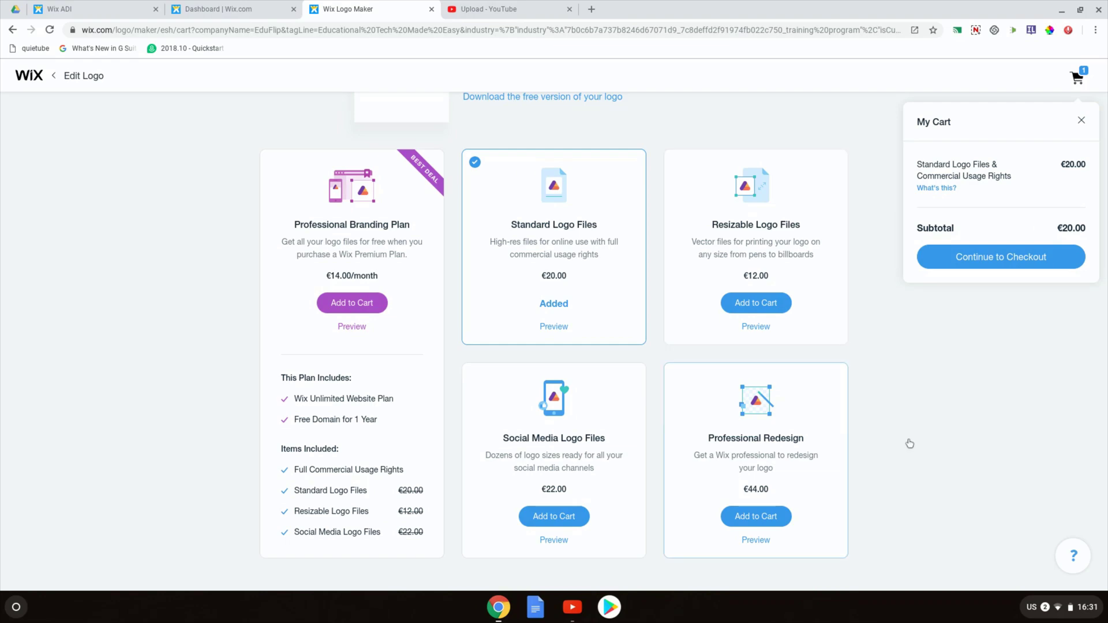
scroll(914, 448, down, 7)
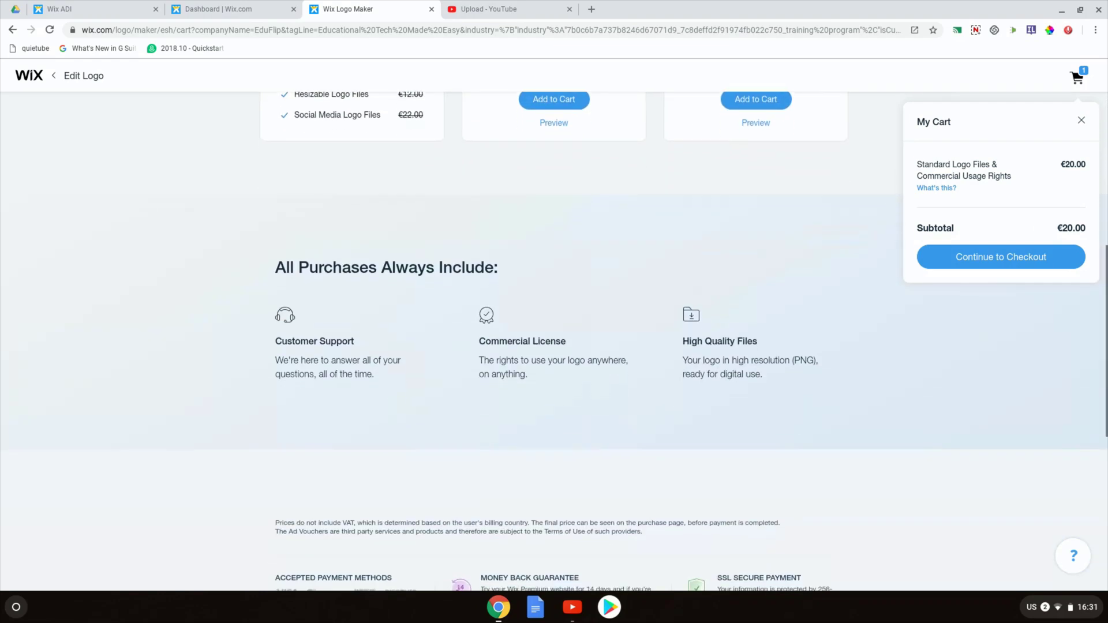
scroll(913, 448, up, 9)
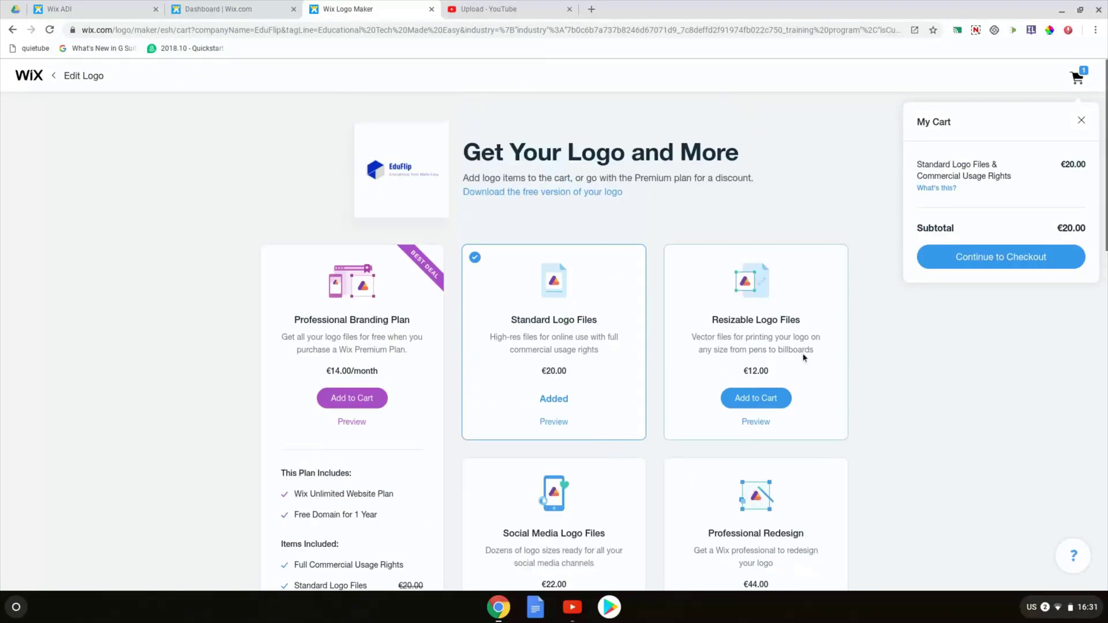
Step: Close the cart summary and dismiss the Free_Sample_By_Wix.jpeg download notification
click(572, 196)
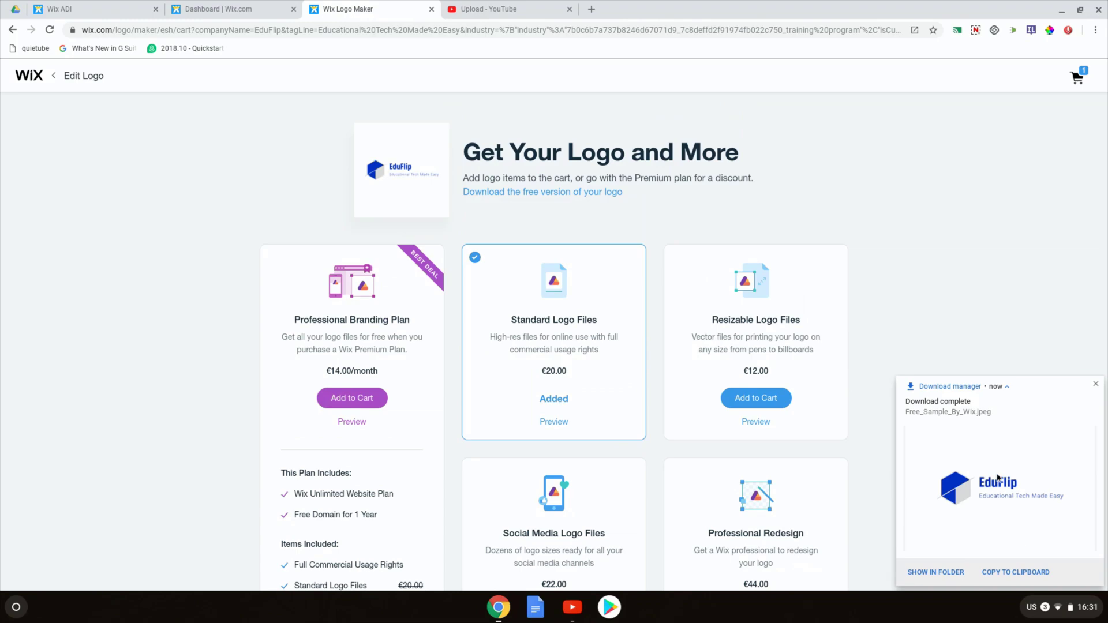
click(996, 467)
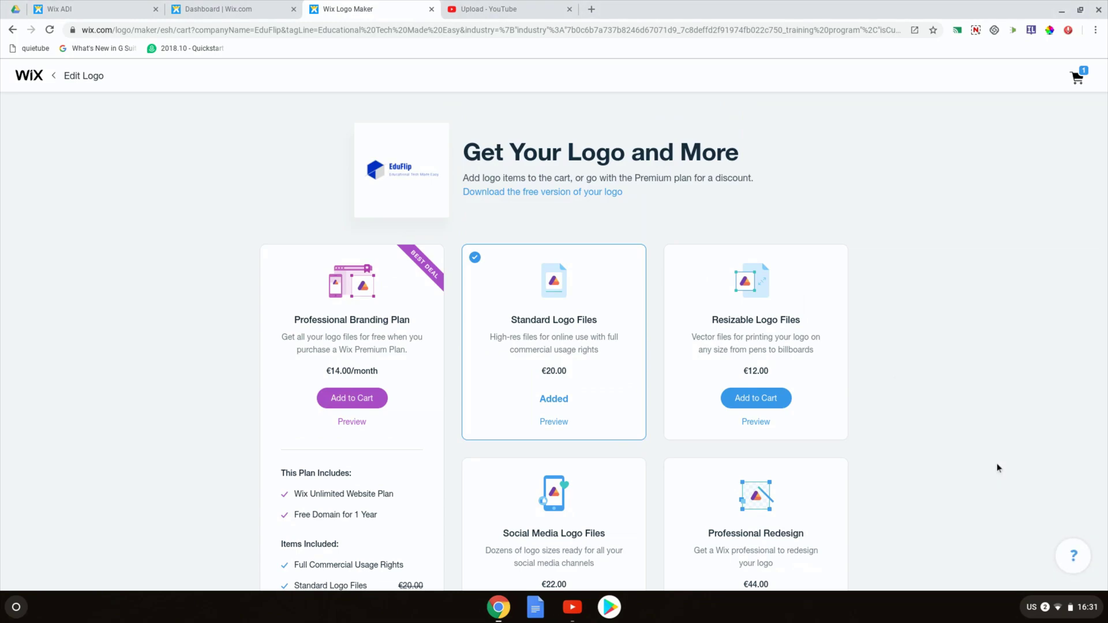